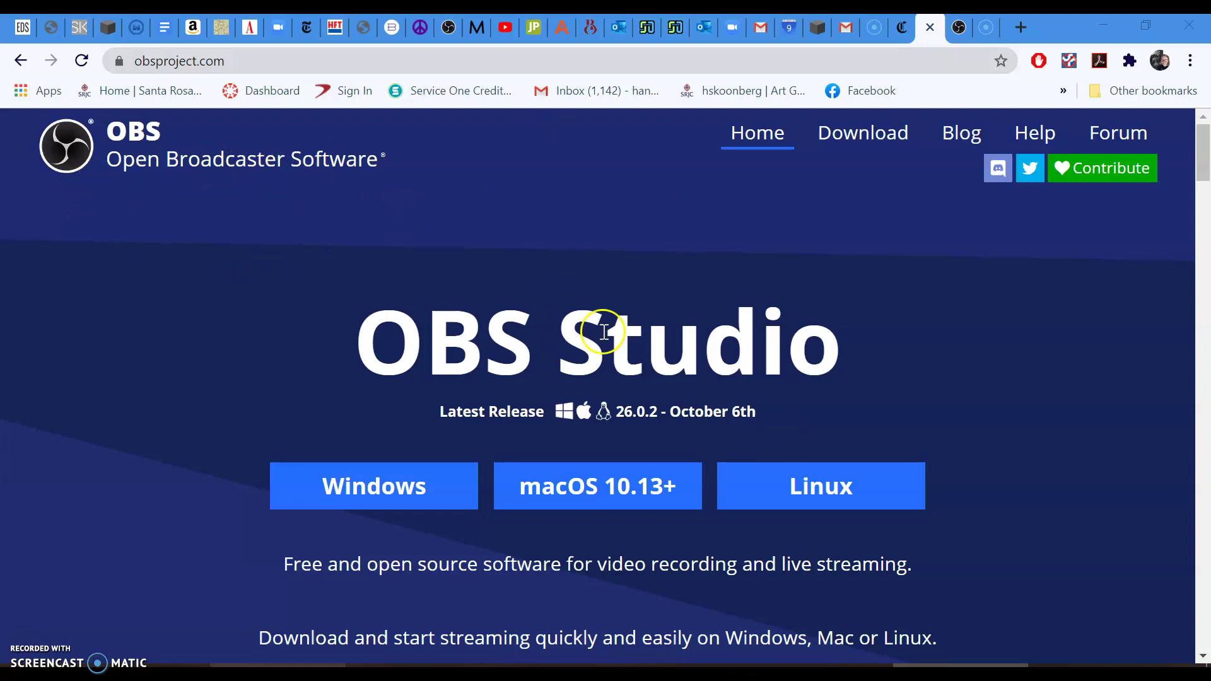
Step: Switch Chrome to the tab showing the OBS Virtualcam forum page
click(959, 27)
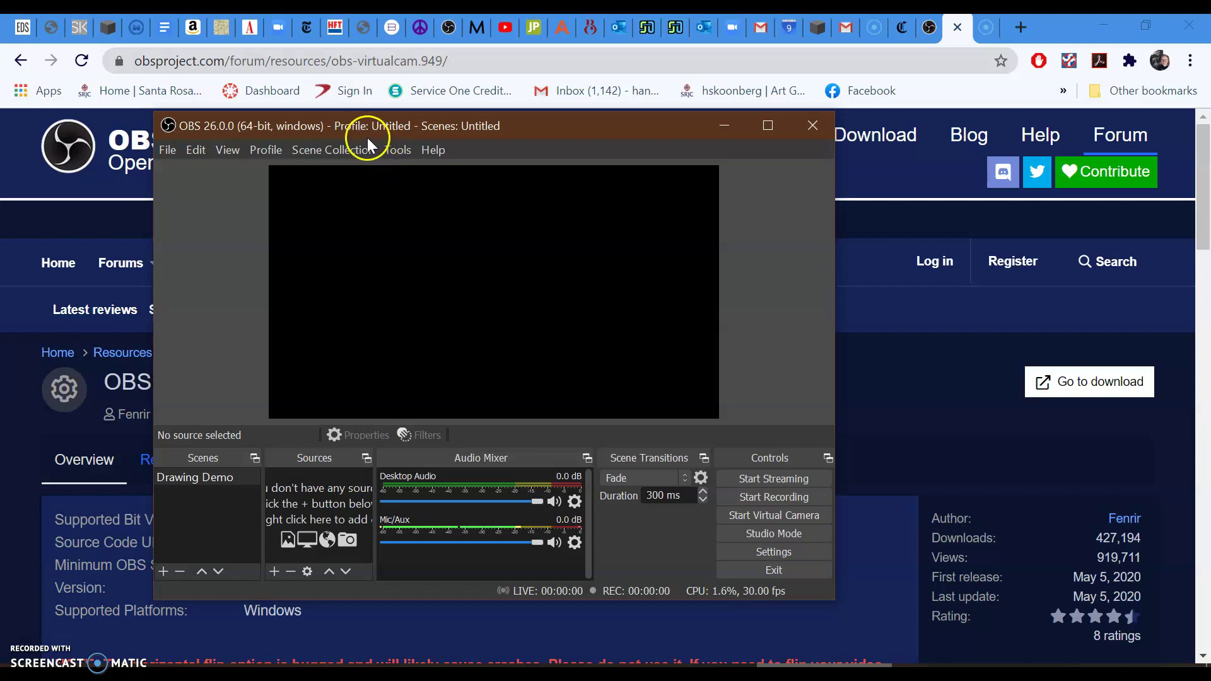
Step: Add a Video Capture Device source named 'document Camera' for the IPEVO V4K camera
drag(368, 126, 431, 104)
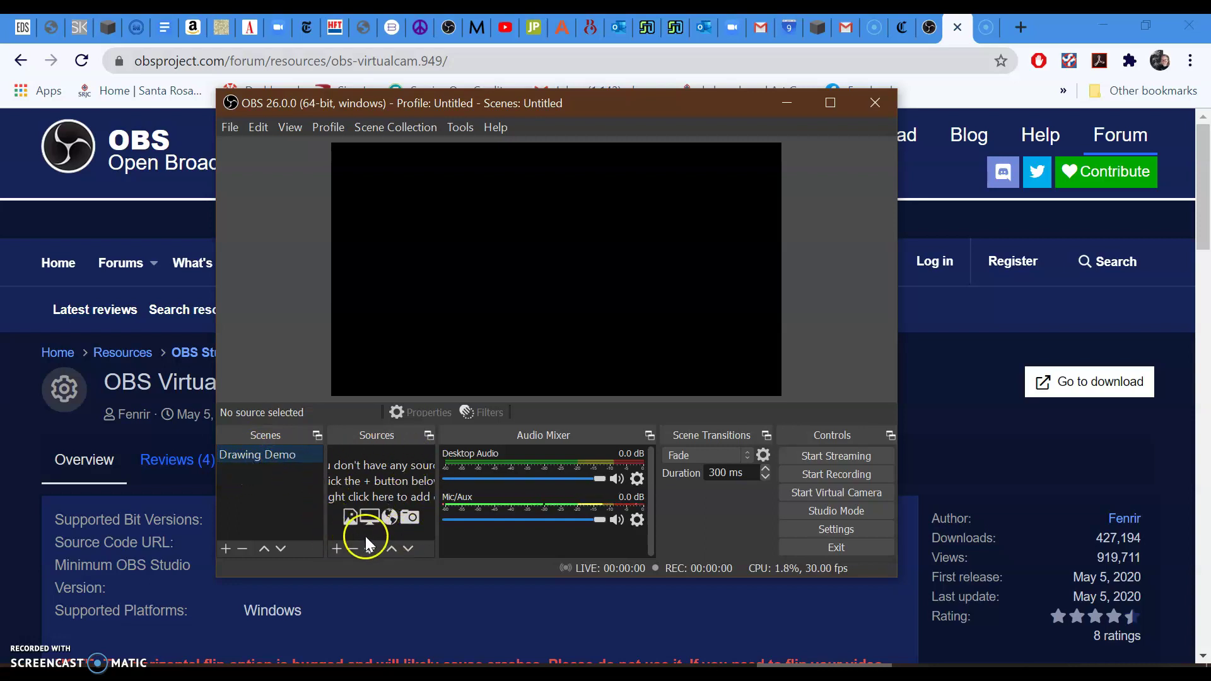
click(336, 550)
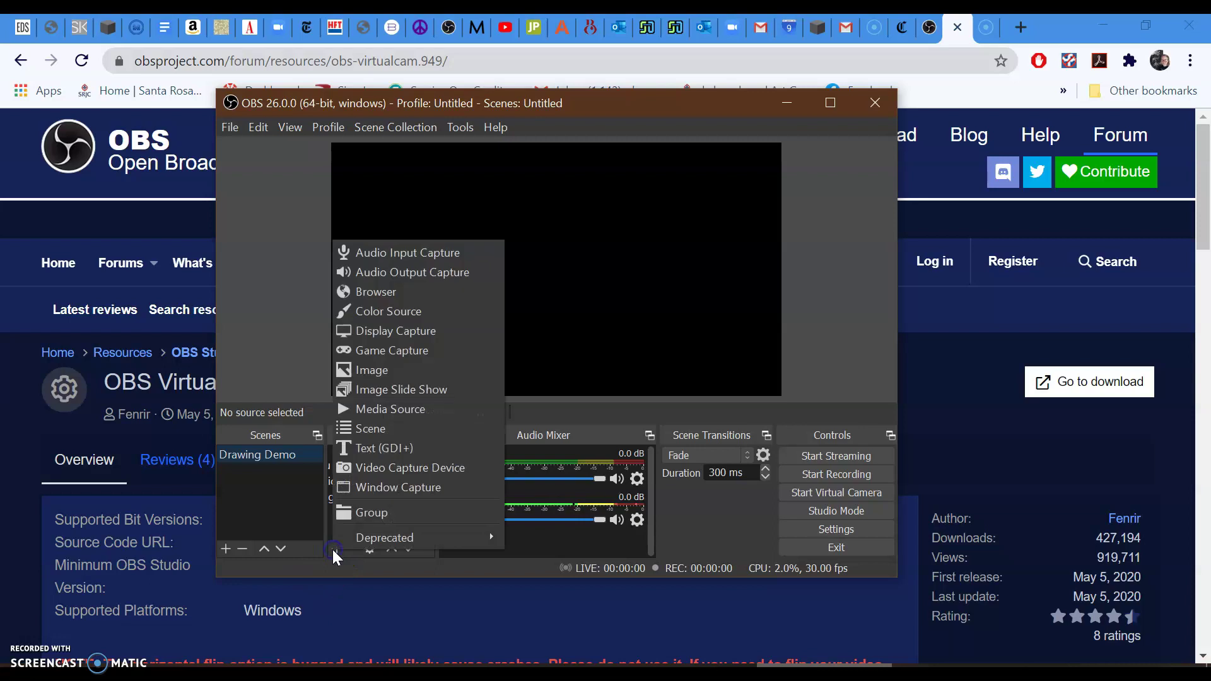
click(383, 470)
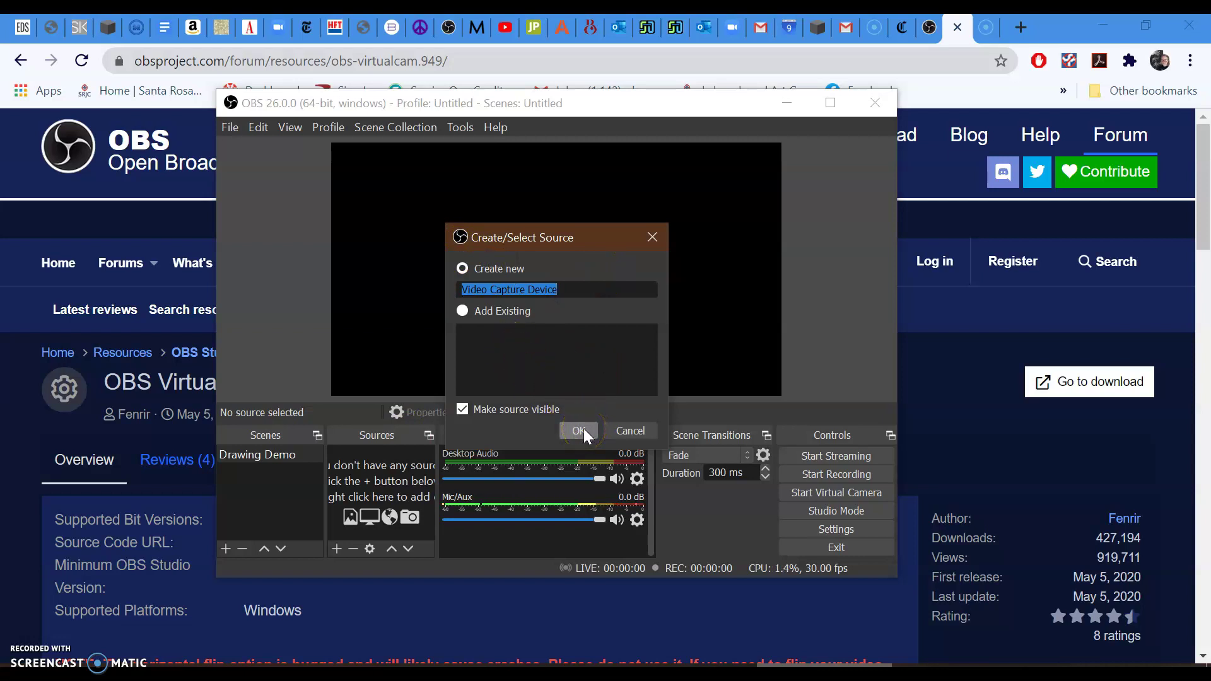
text(documen)
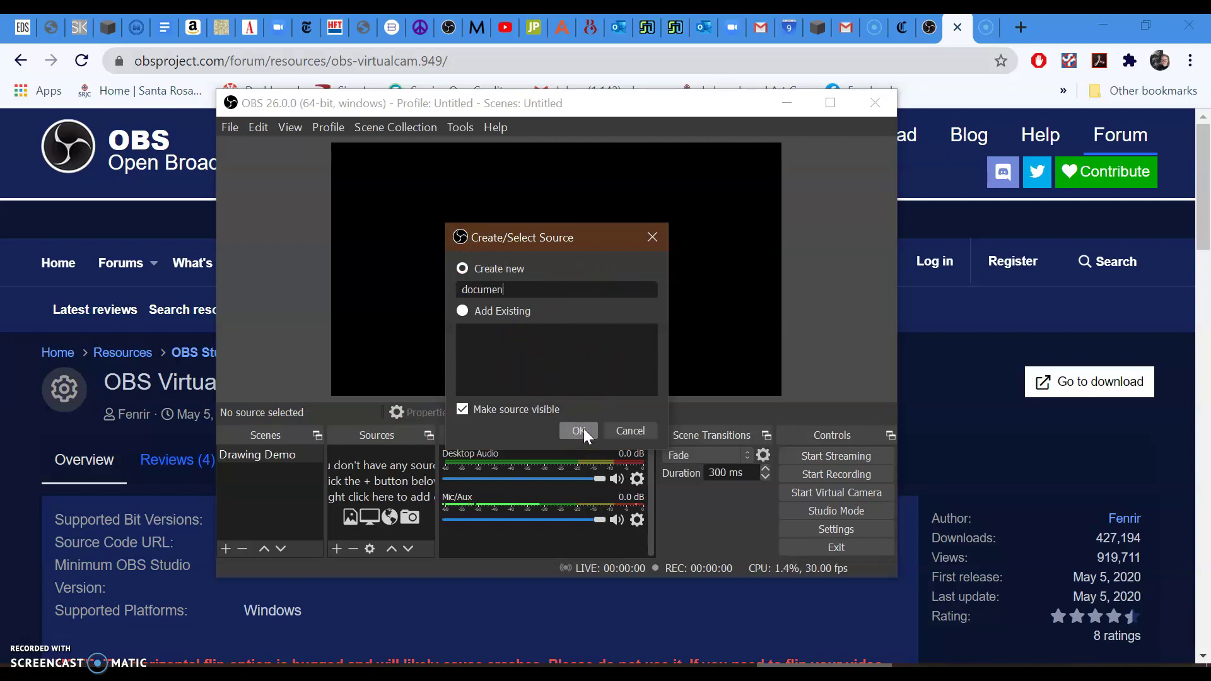
text(t Camera)
click(581, 444)
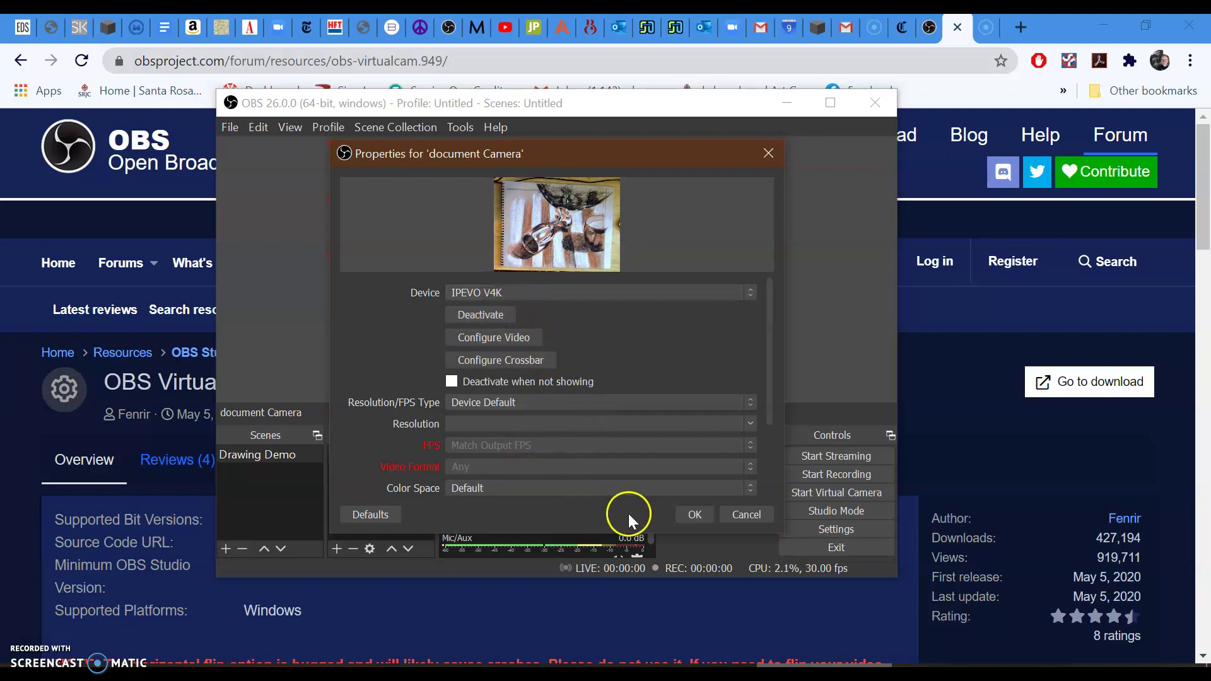
Step: Confirm the camera properties, then move the document Camera feed top-right and enlarge it to full canvas height
click(683, 519)
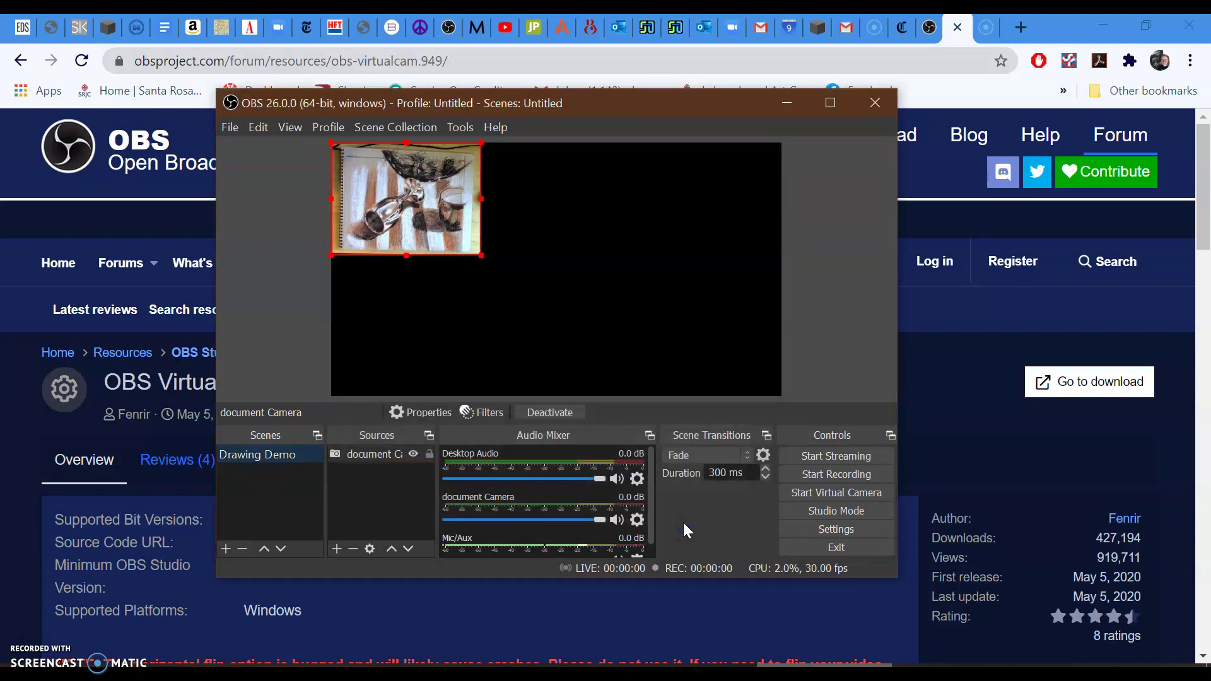
click(326, 229)
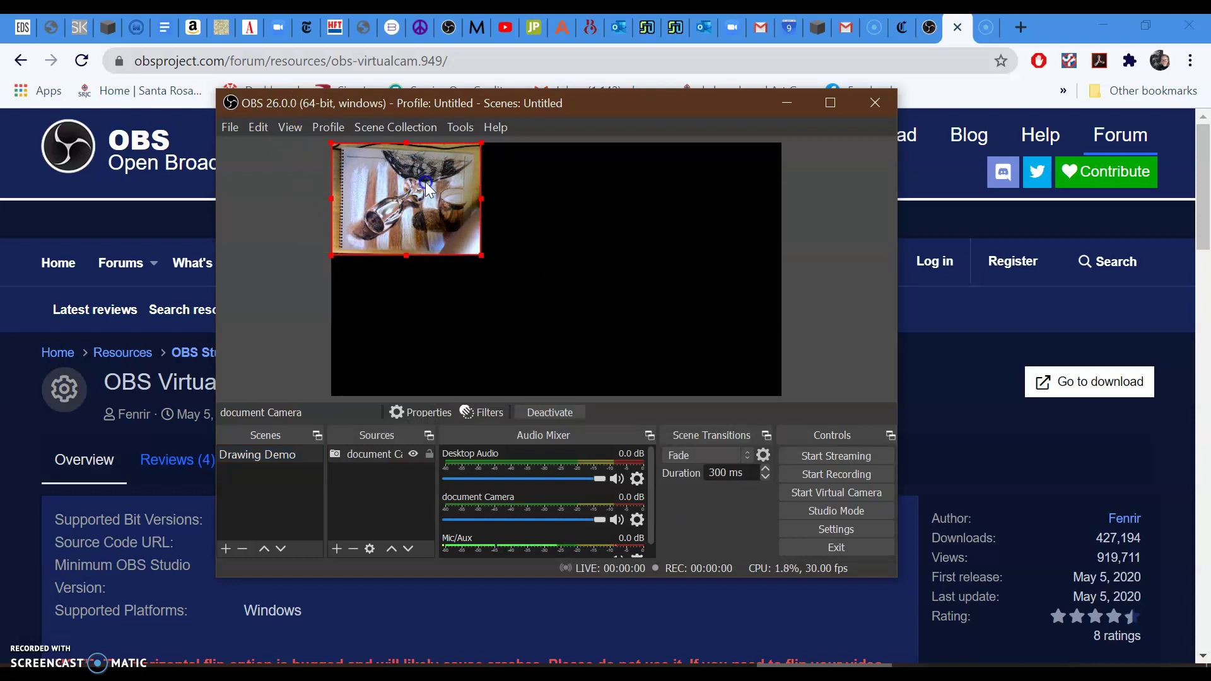
drag(423, 180, 731, 183)
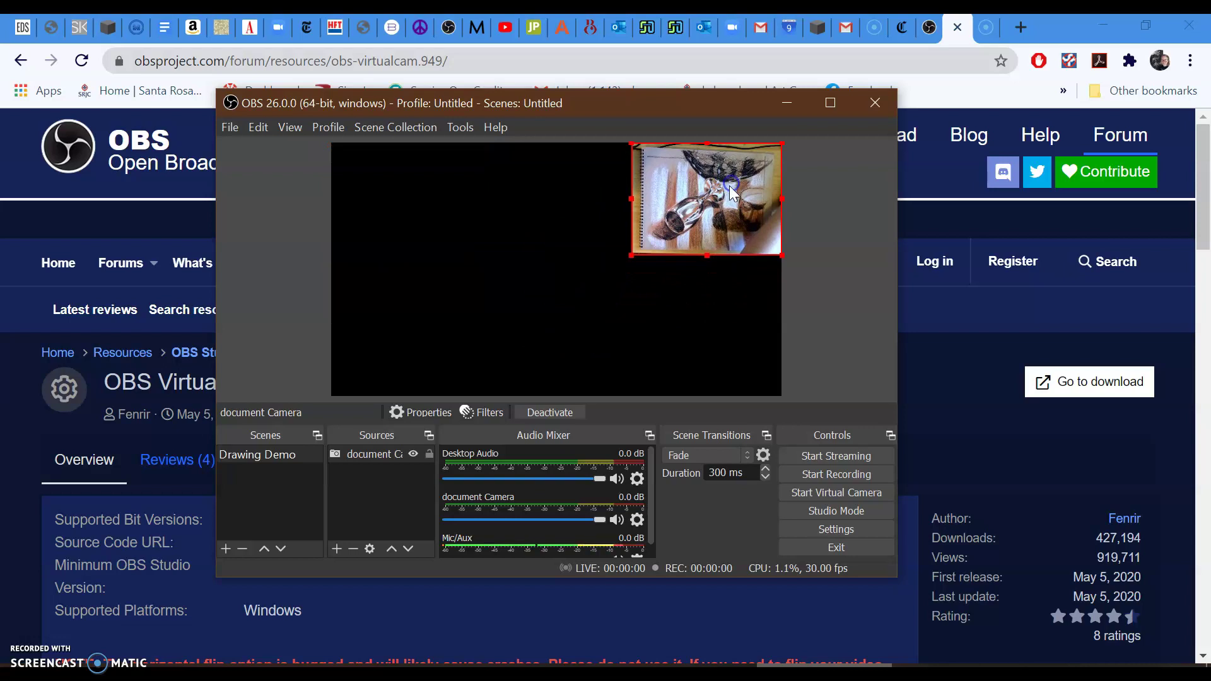
drag(630, 255, 478, 396)
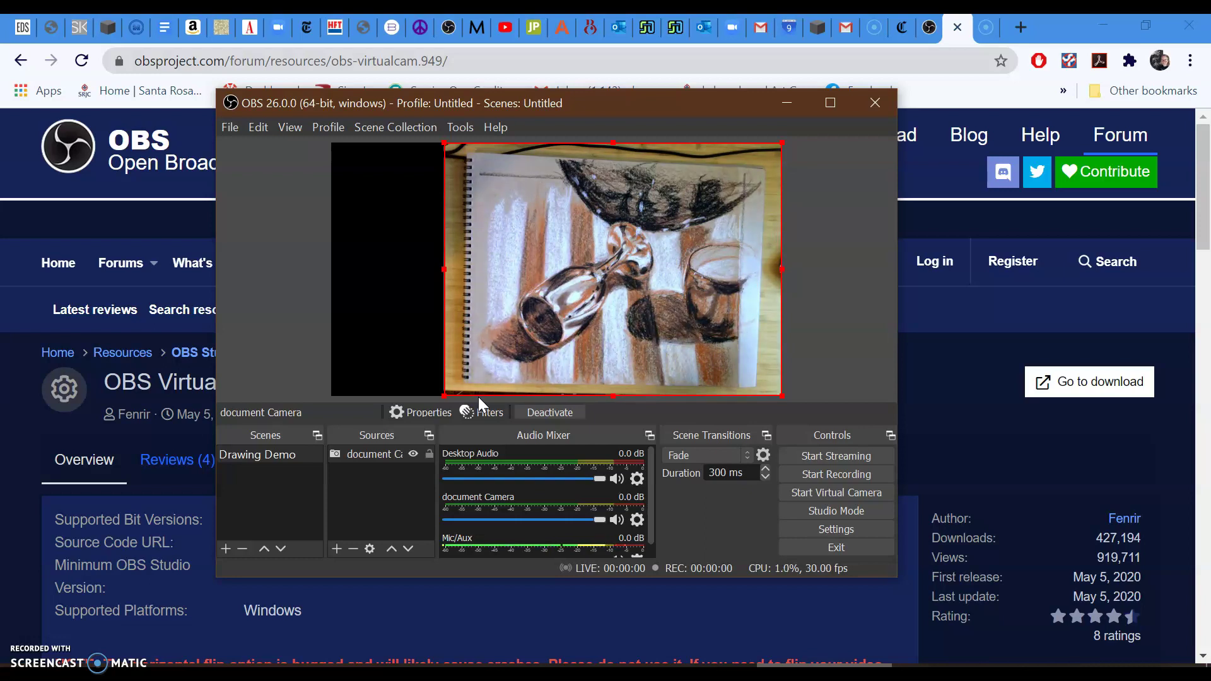
click(479, 418)
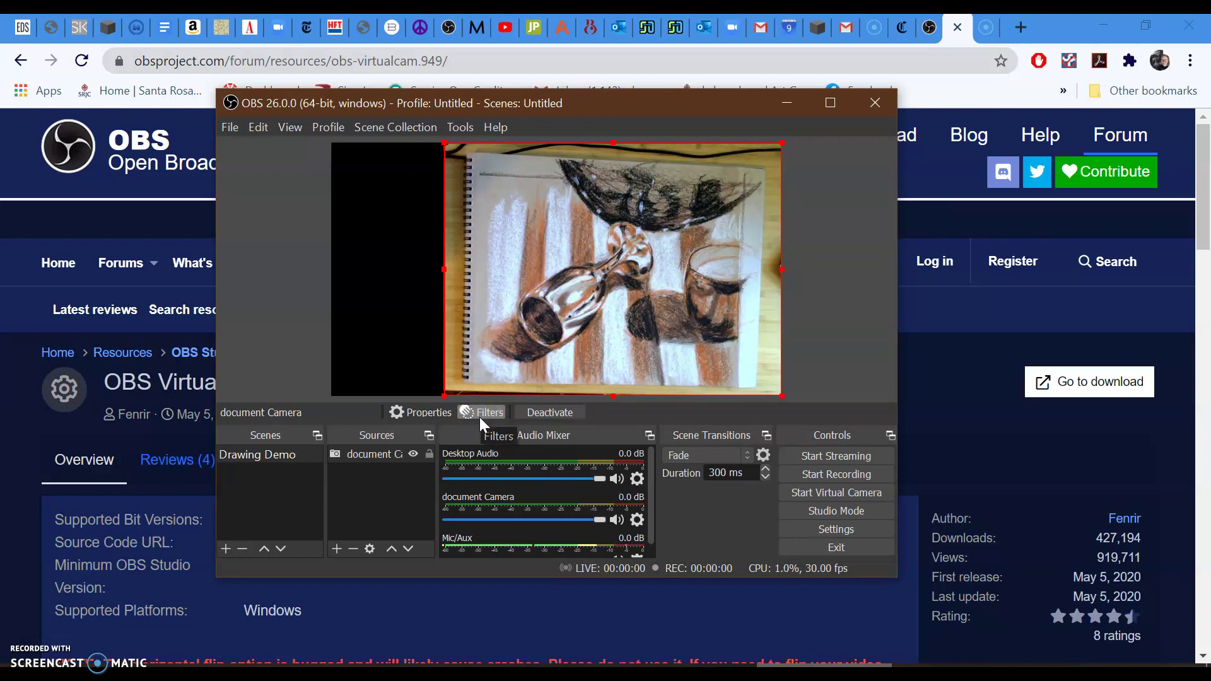
click(338, 548)
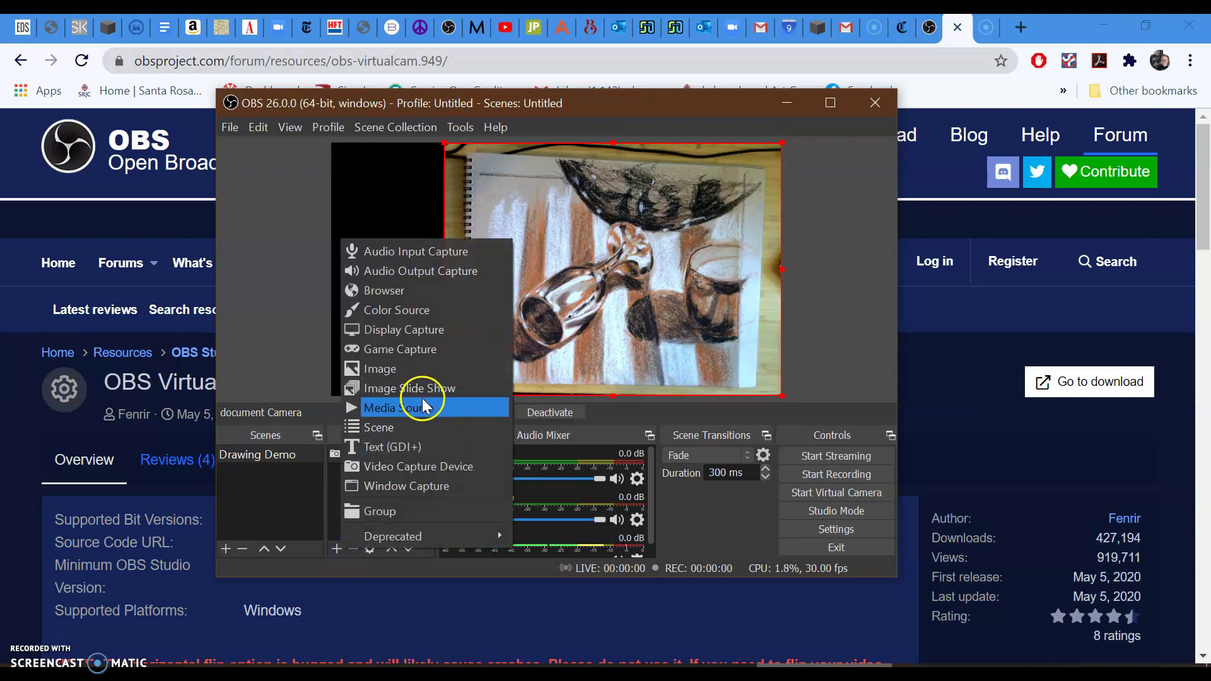
Step: Add a second Video Capture Device source using the USB2.0 HD UVC WebCam
click(414, 466)
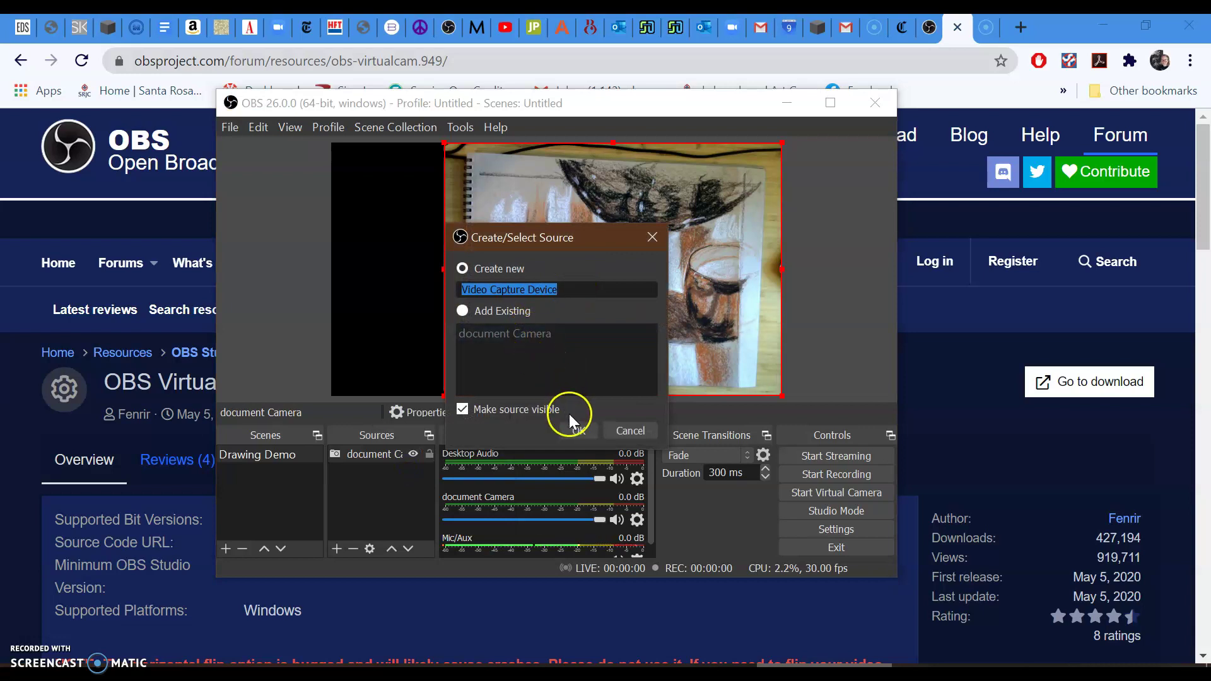
click(576, 429)
click(498, 291)
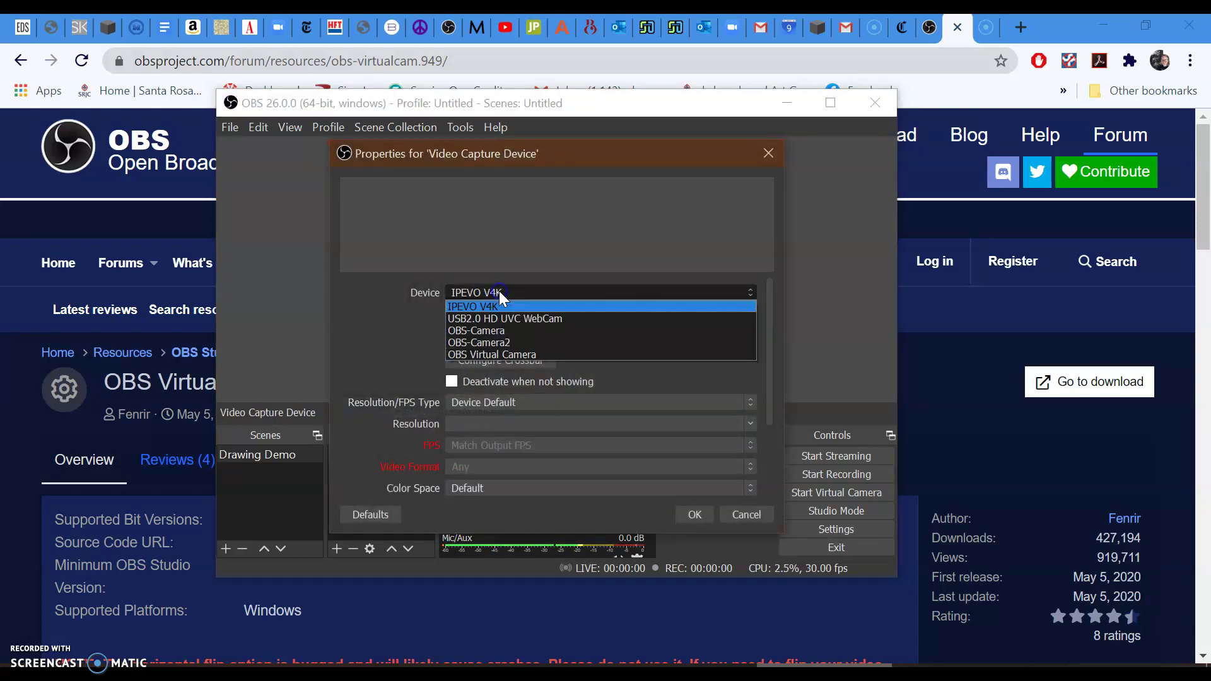
click(497, 319)
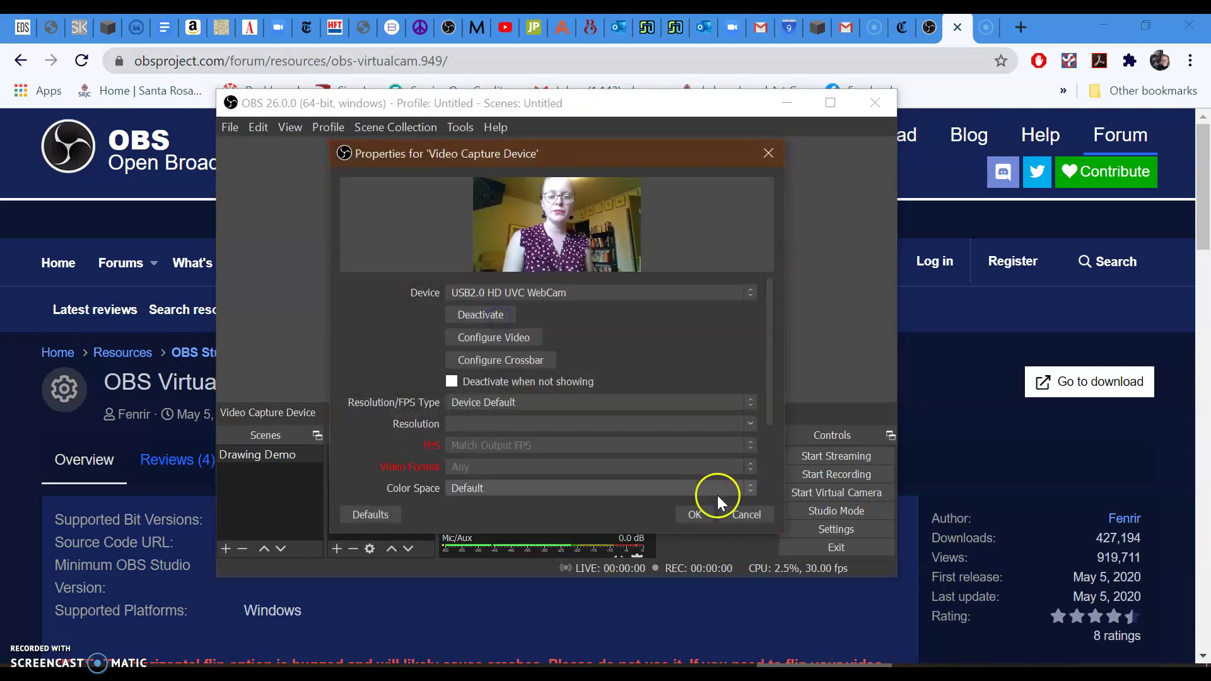
click(695, 512)
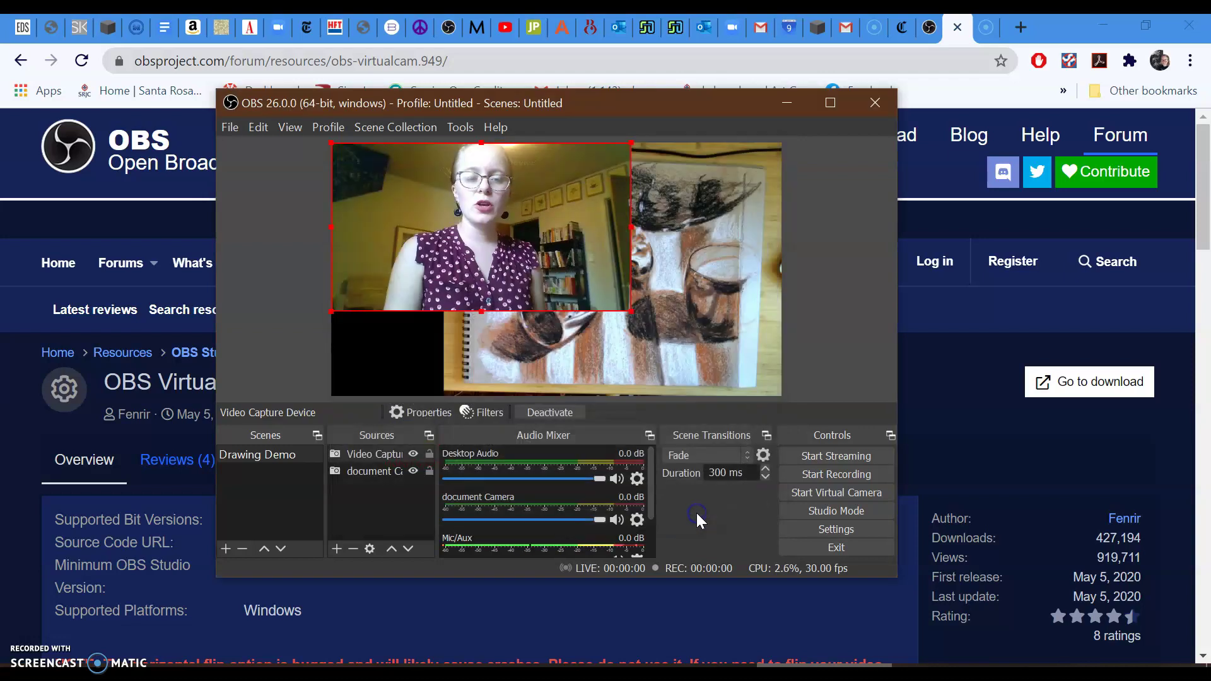
Step: Rescale the document Camera and webcam images in the preview toward the top right
click(570, 331)
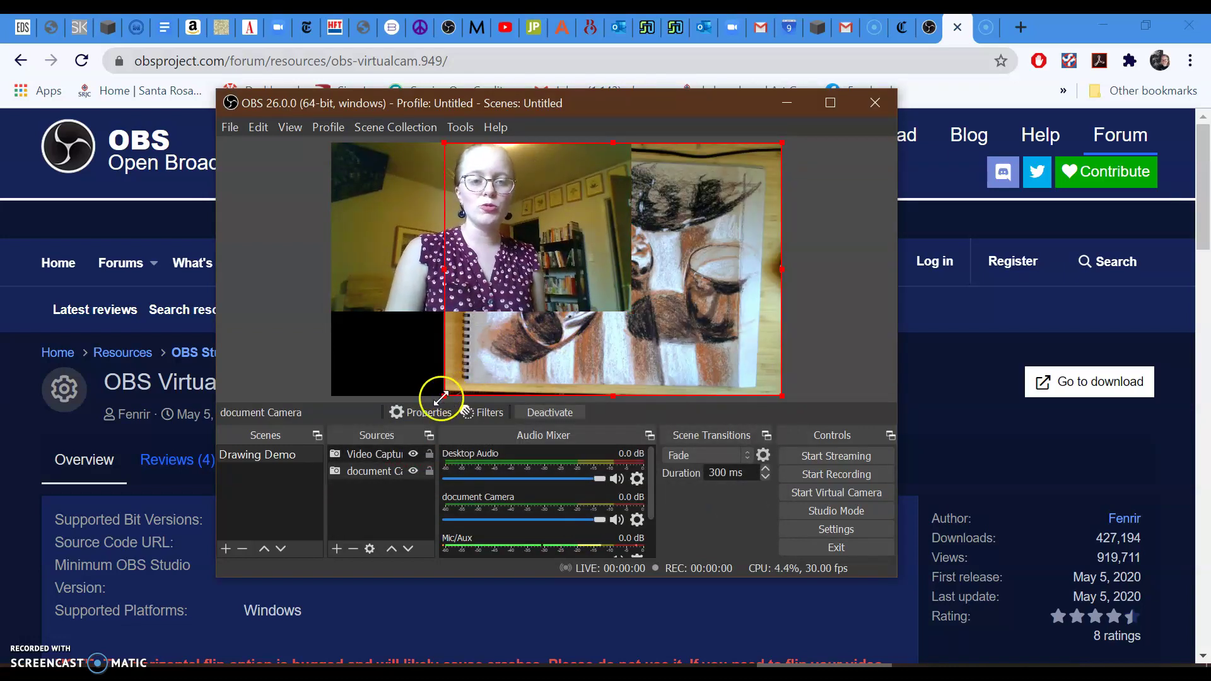
drag(443, 394, 484, 266)
click(575, 307)
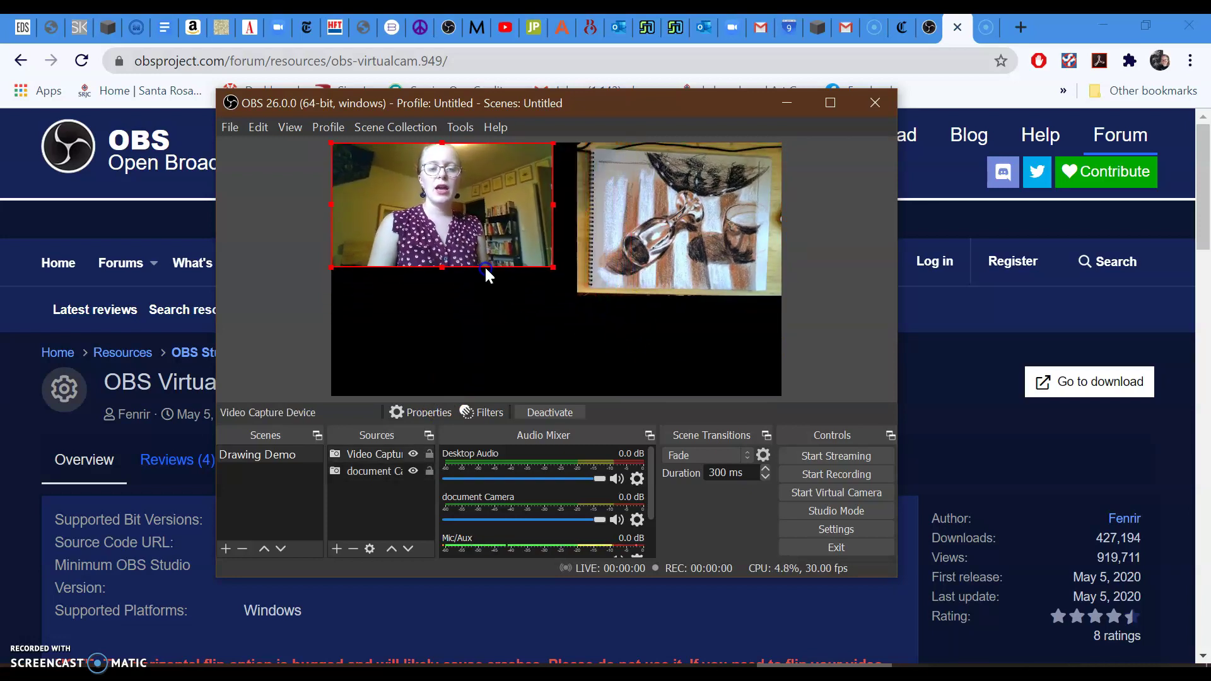
click(576, 291)
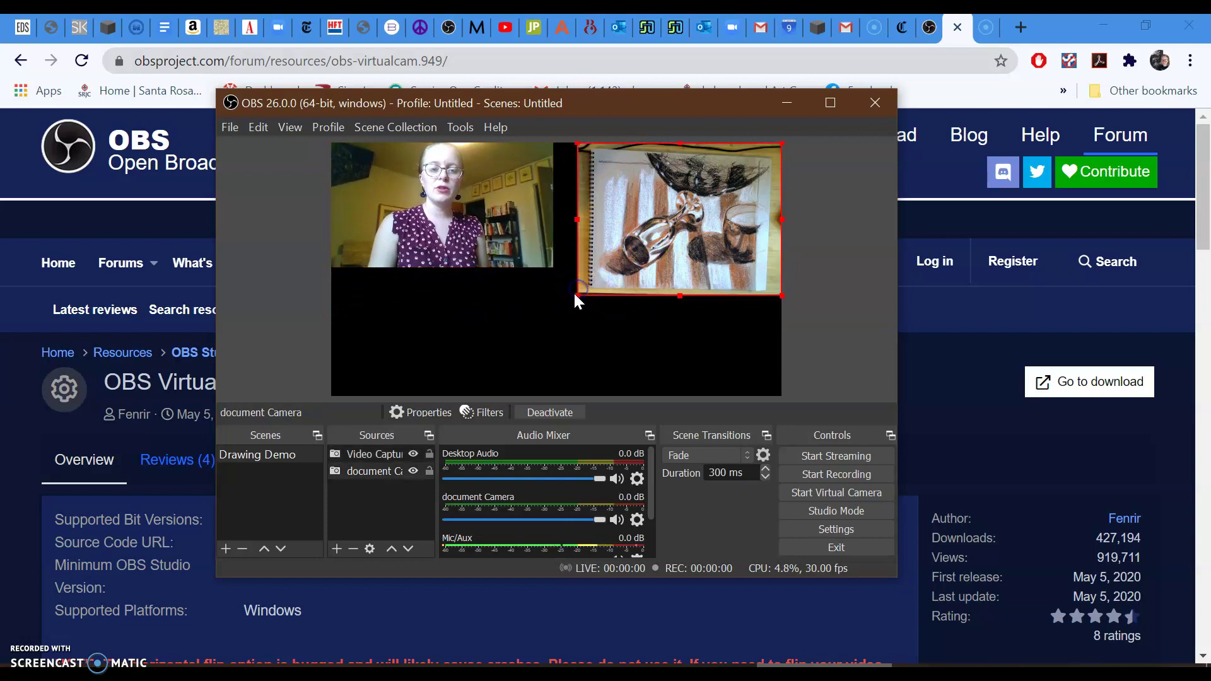
drag(577, 295, 554, 312)
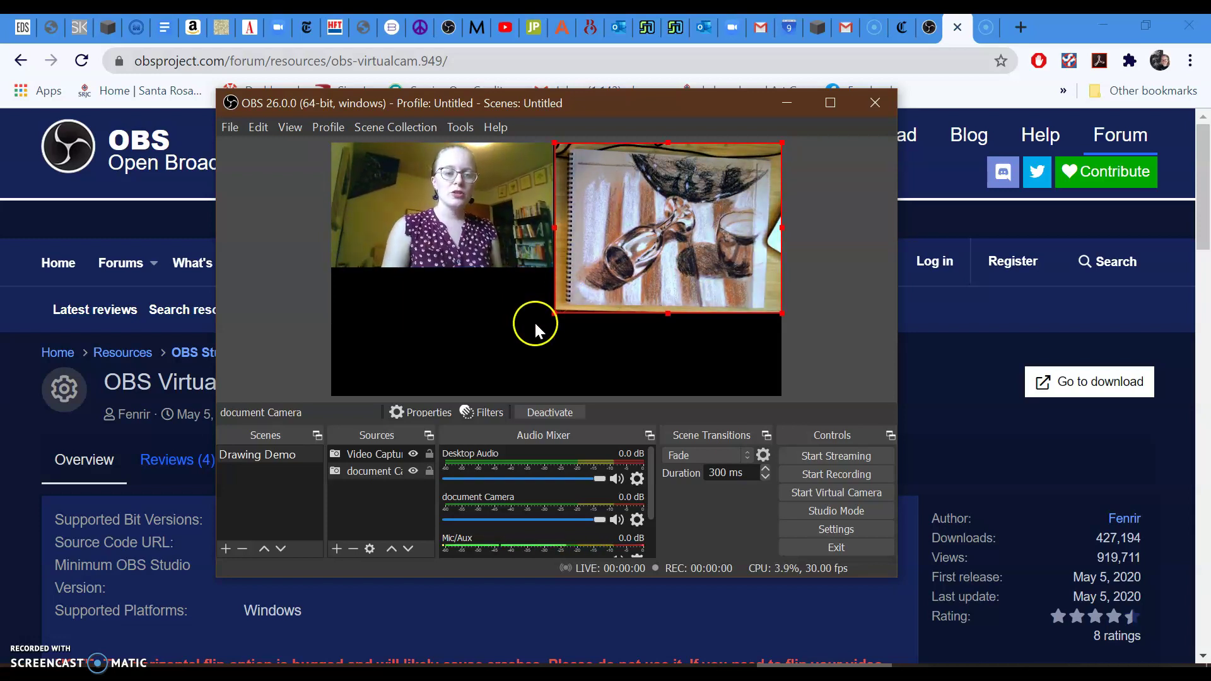
Step: Delete the webcam source, leaving document Camera as the only source
click(367, 455)
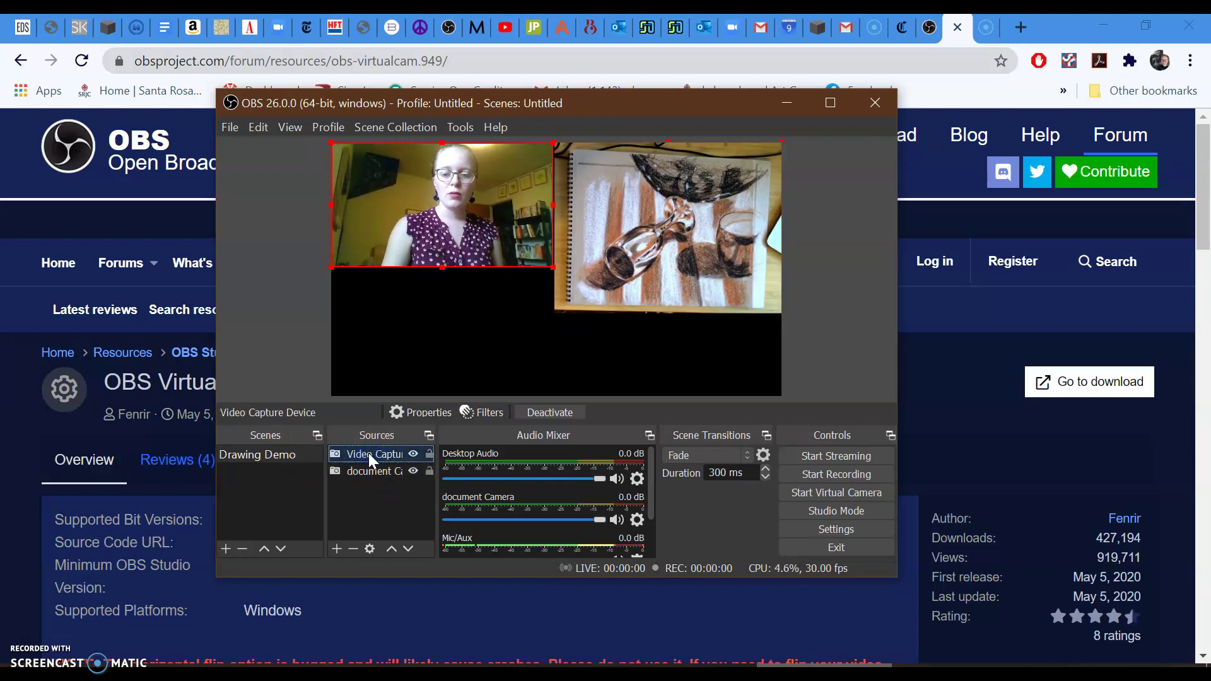
key(Delete)
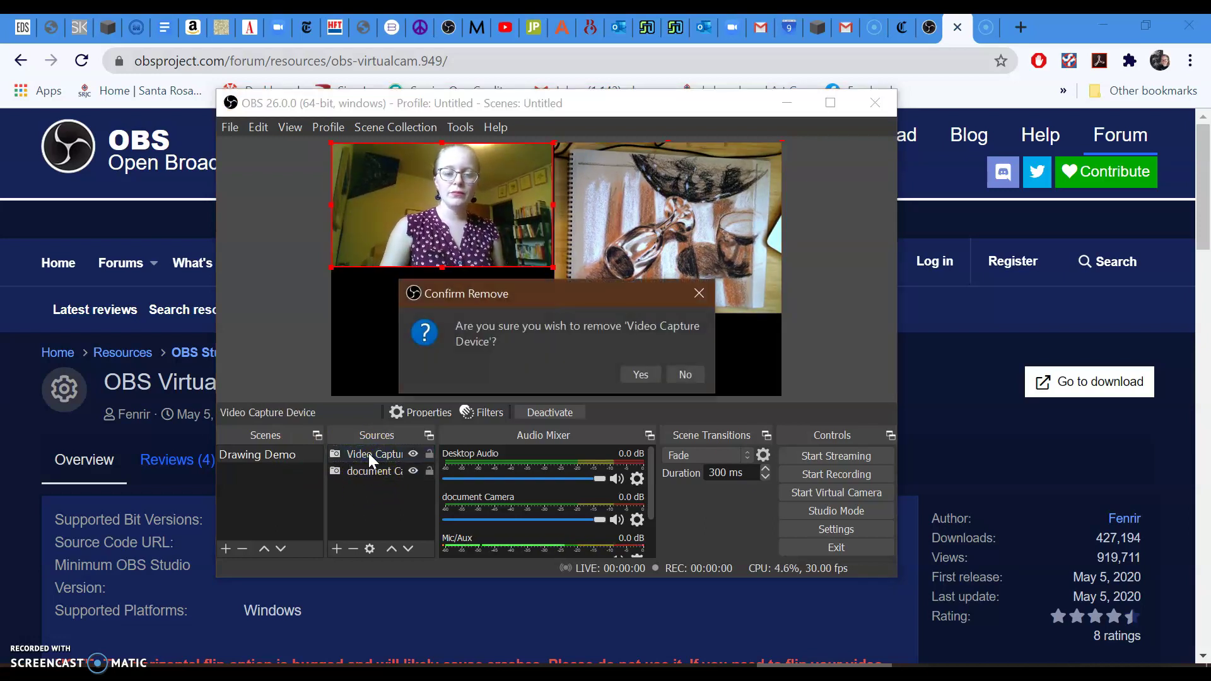
click(638, 374)
click(641, 197)
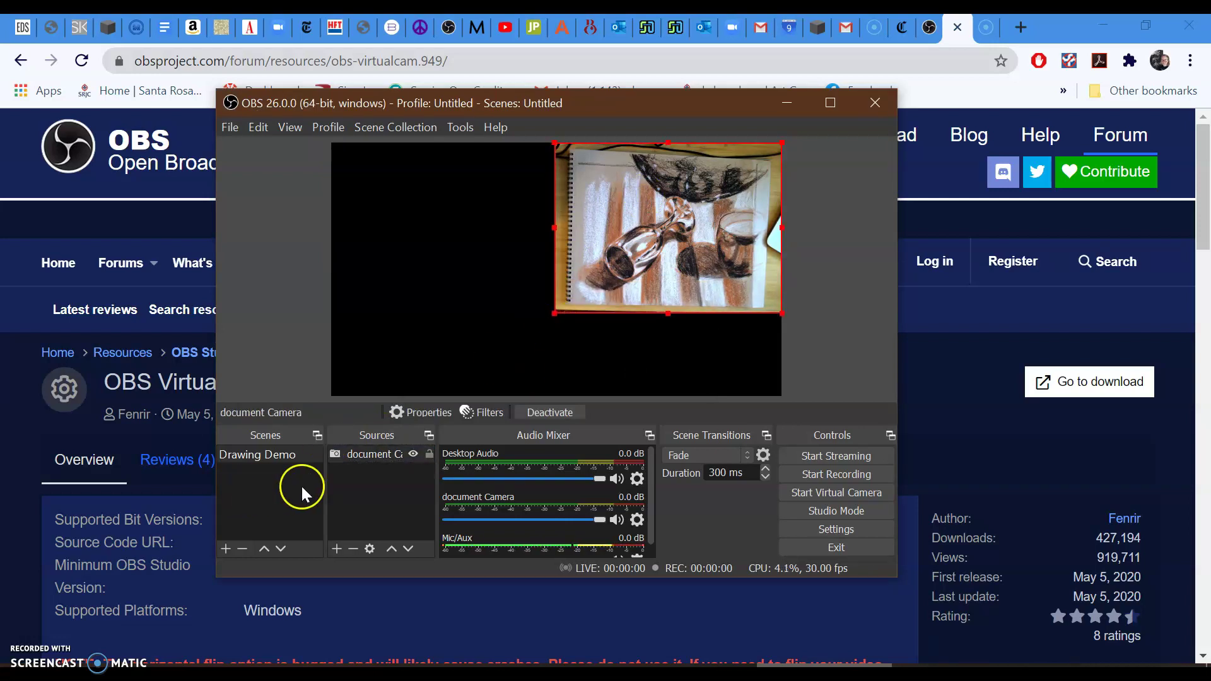
Step: Create an Image source and load the Desktop's ShinyStripes2_mini.jpg photo as its file
click(335, 549)
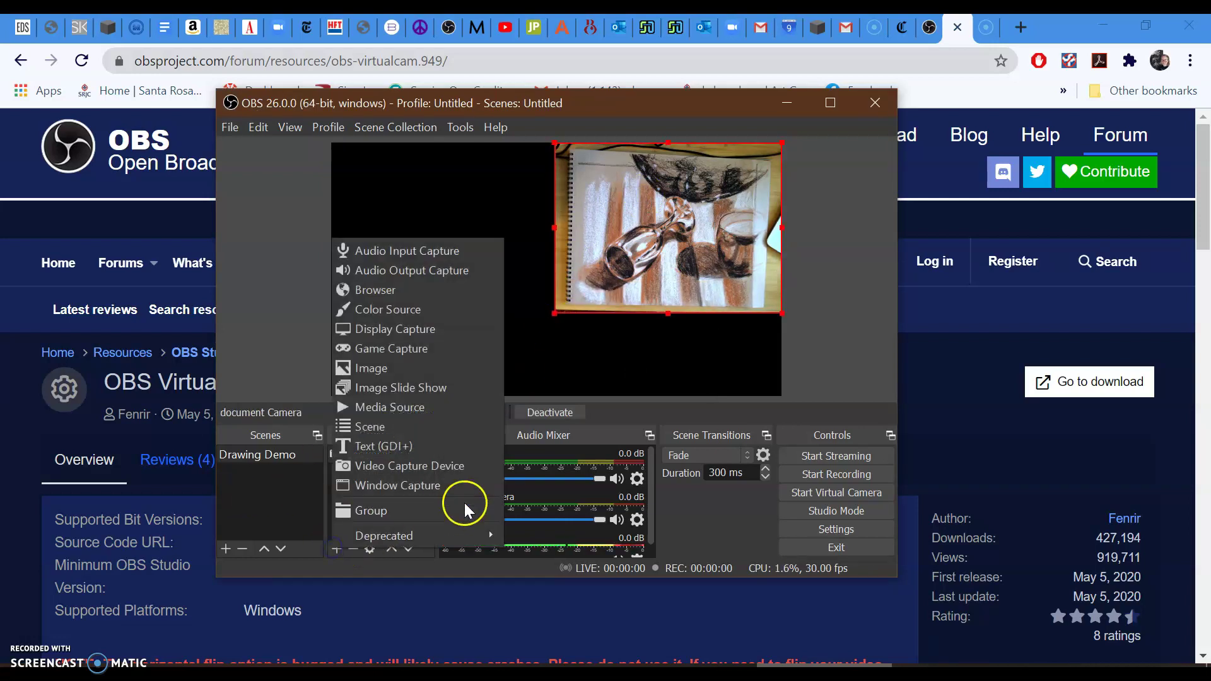
click(370, 371)
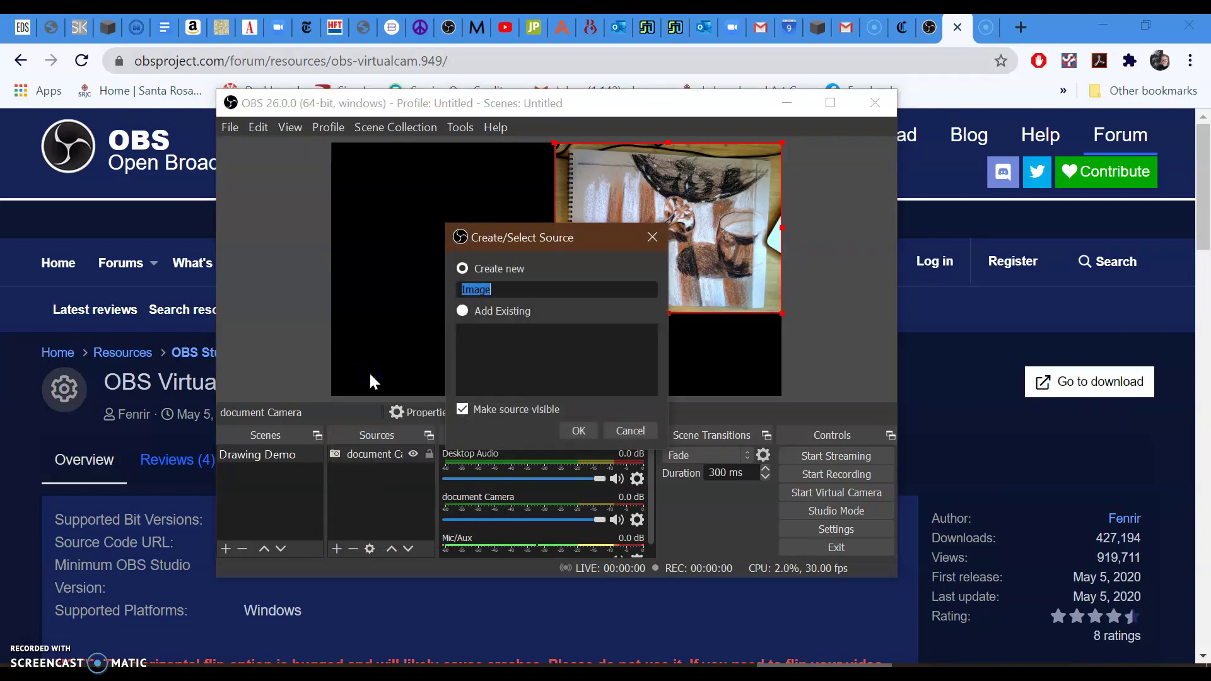
click(584, 430)
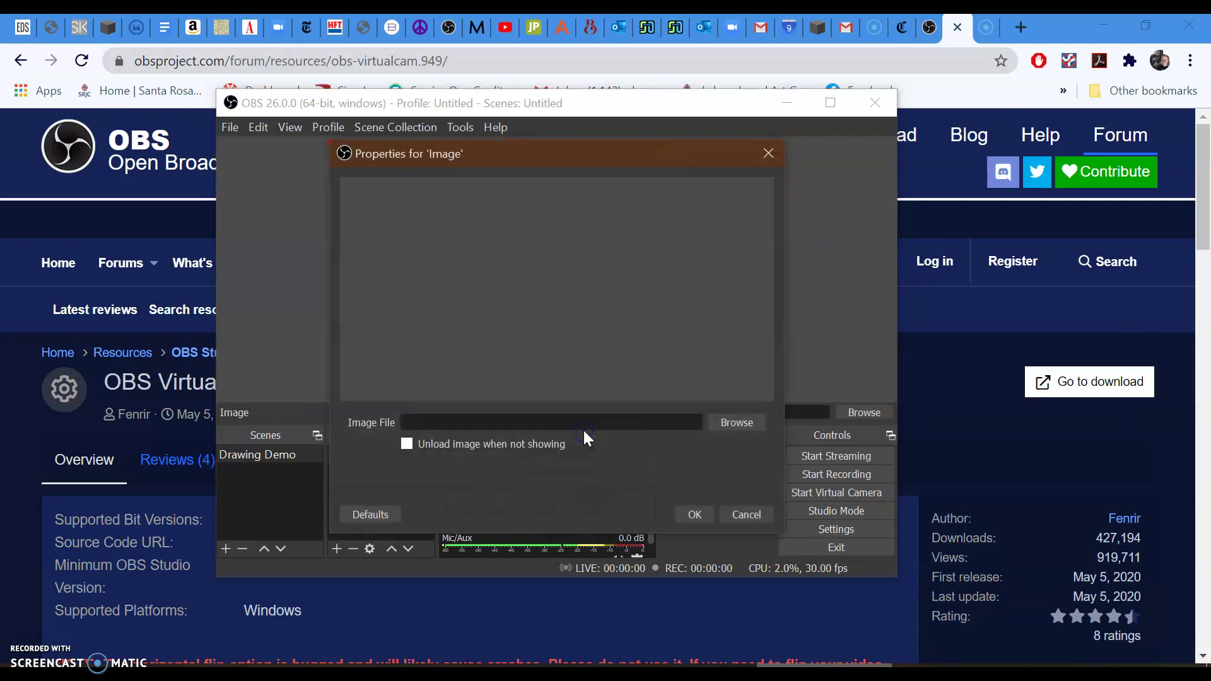
click(724, 426)
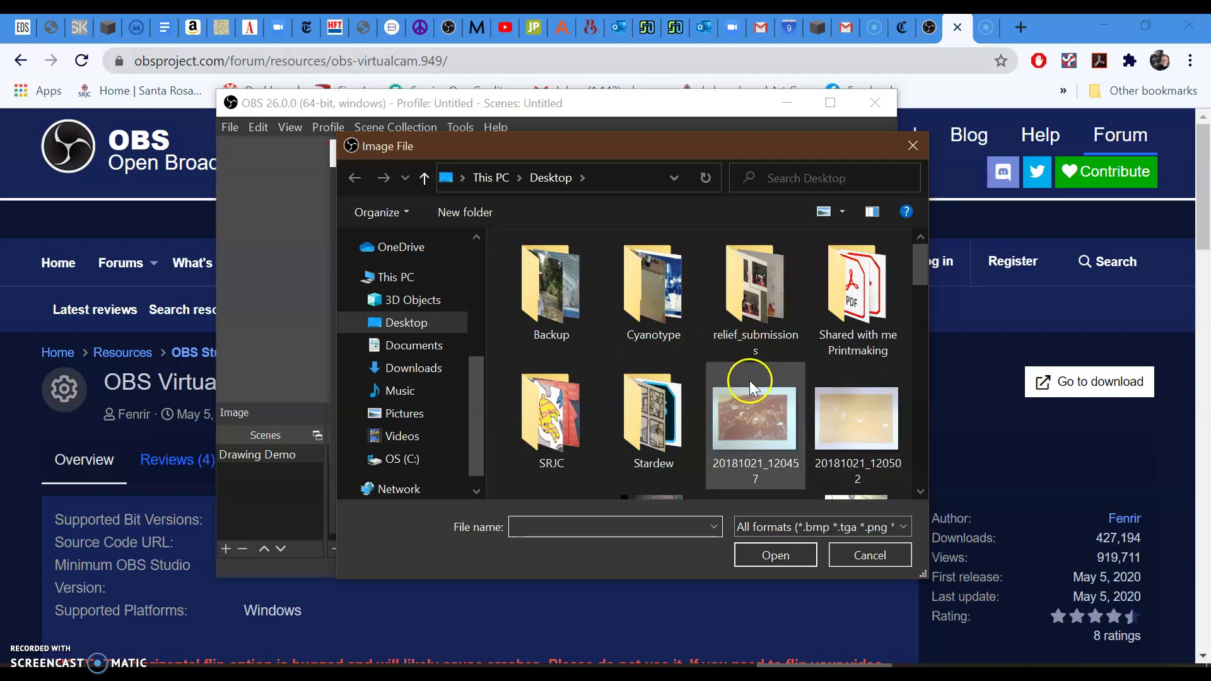
click(723, 396)
scroll(723, 392, down, 5)
click(721, 389)
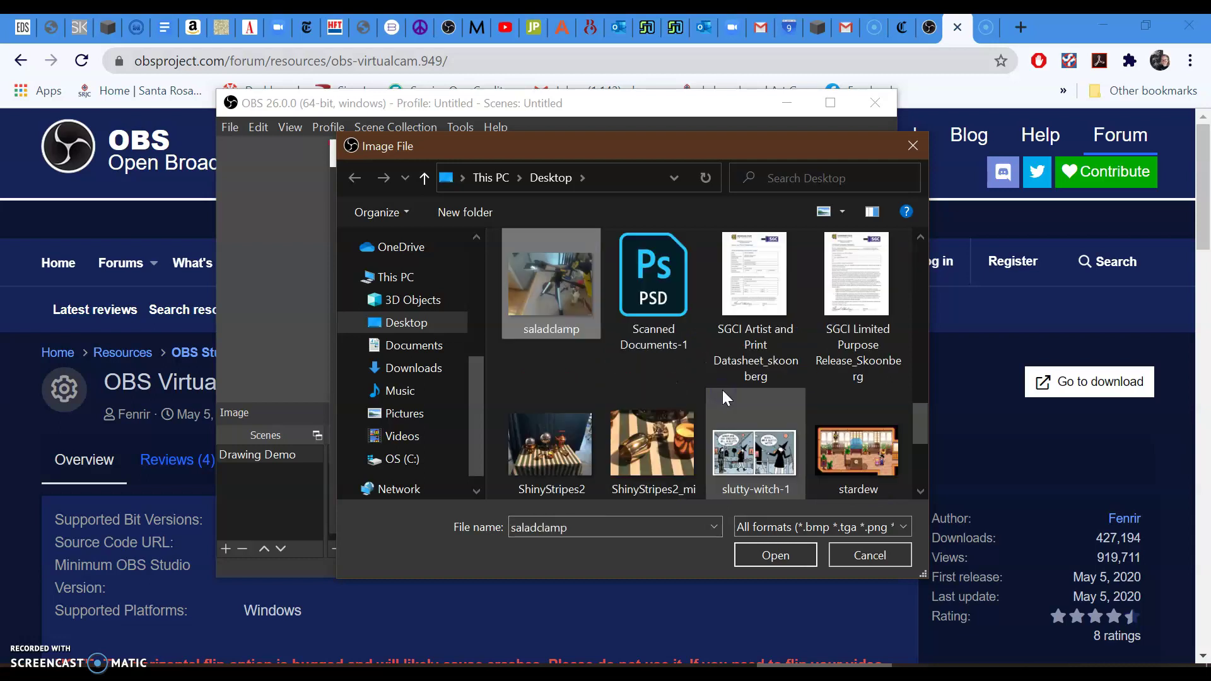
click(653, 429)
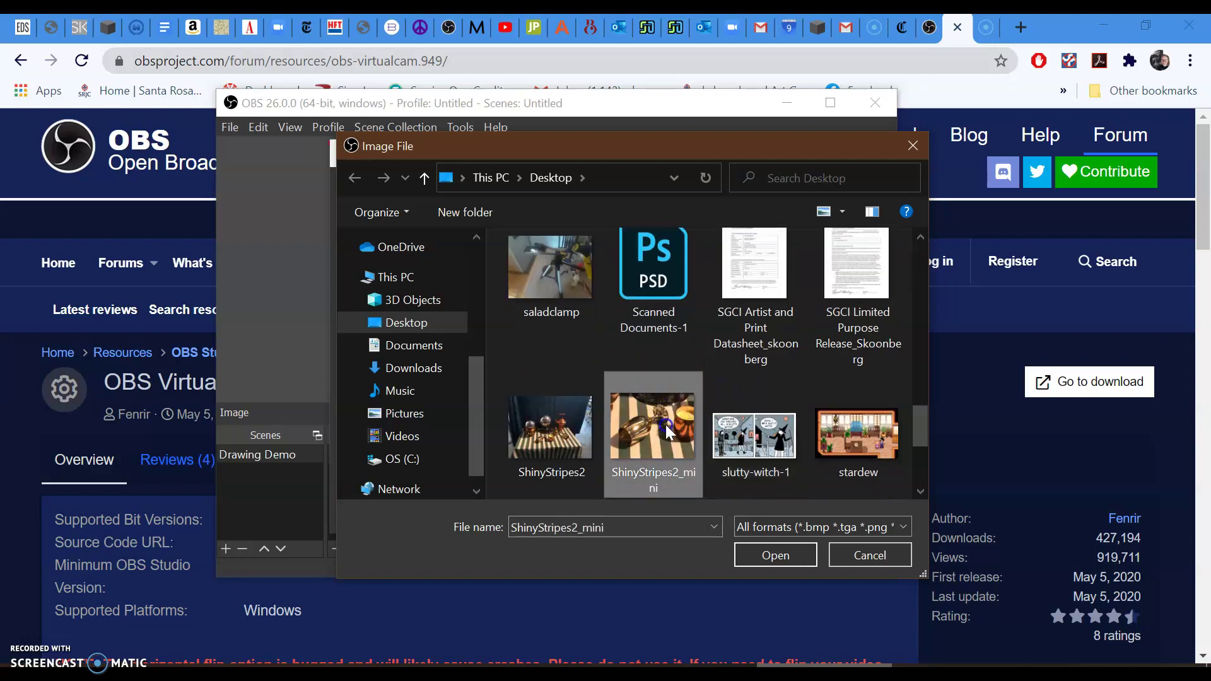
click(764, 563)
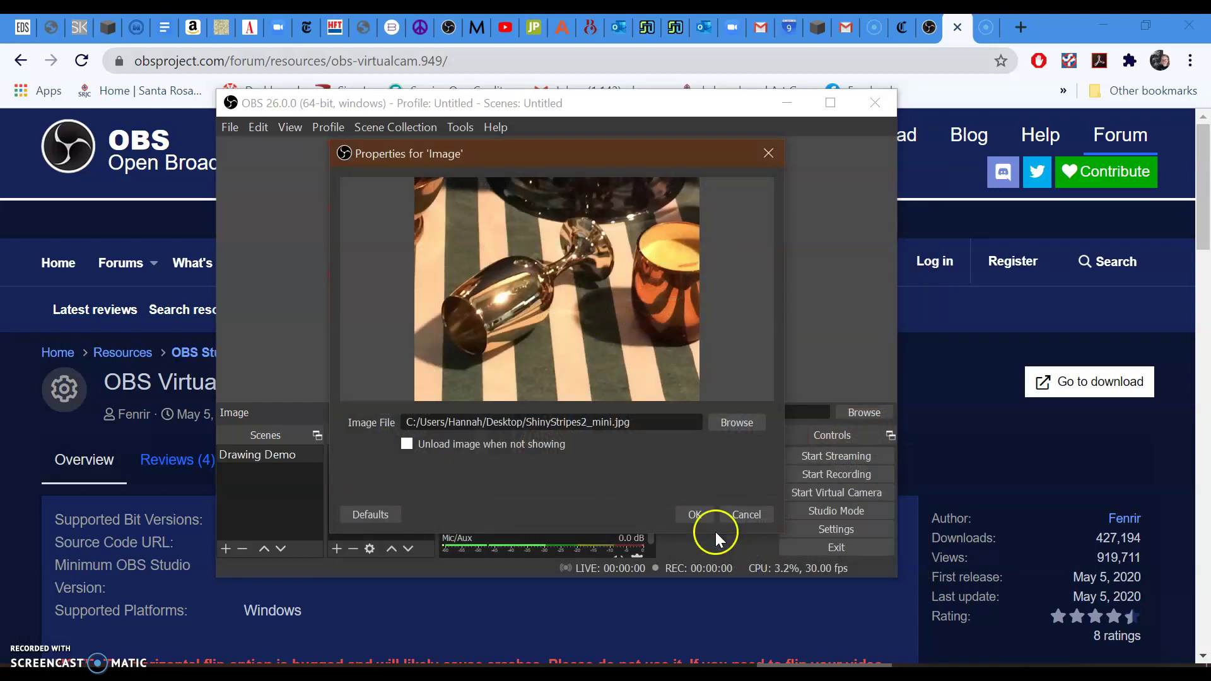
Step: Enlarge the document Camera feed and shrink the ShinyStripes2_mini photo into the top-left corner
click(695, 513)
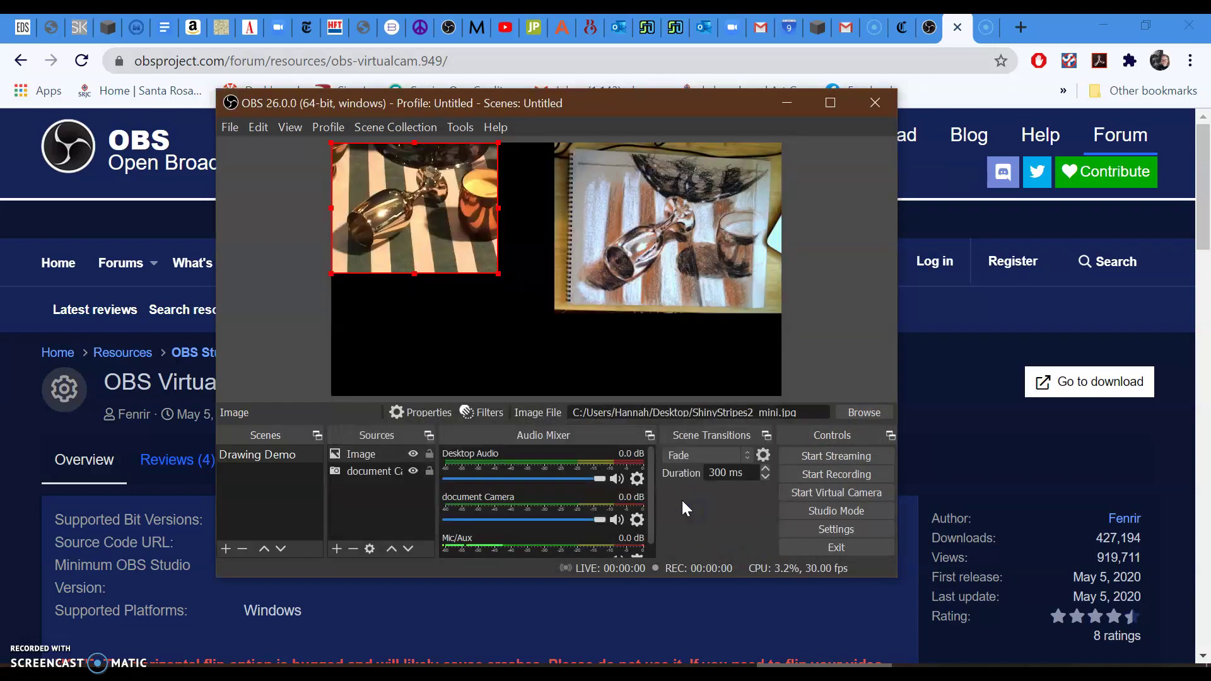
click(601, 283)
drag(550, 315, 492, 395)
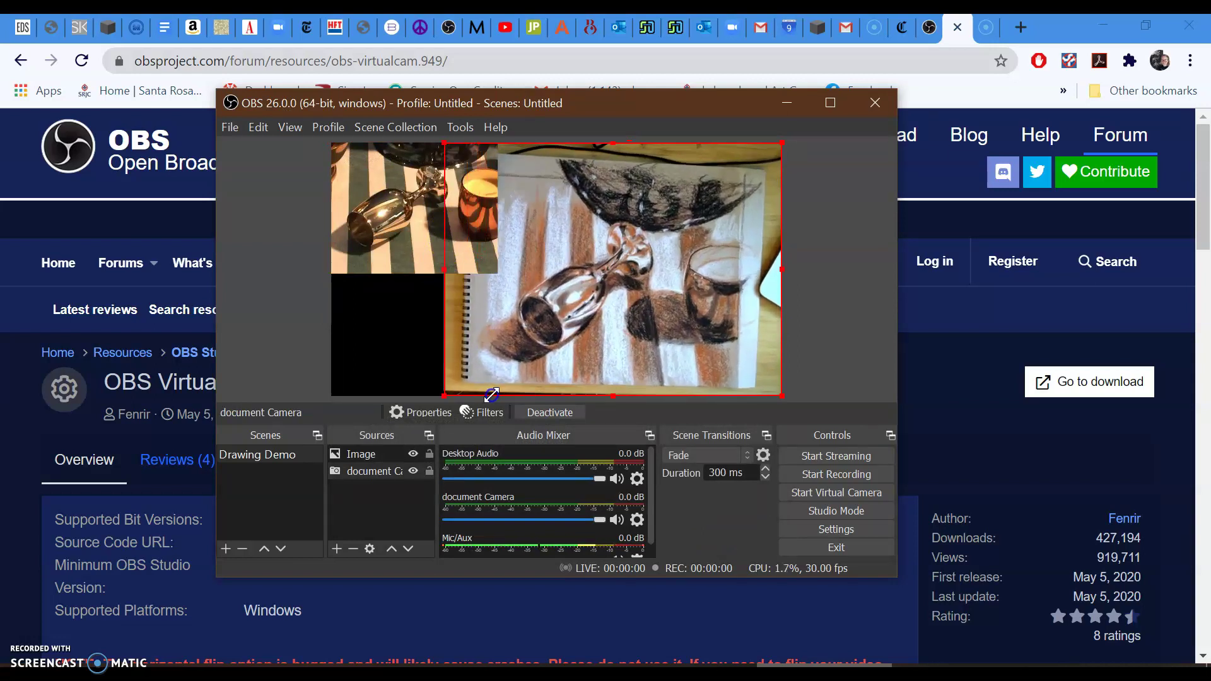
drag(393, 267, 401, 271)
drag(498, 302, 433, 261)
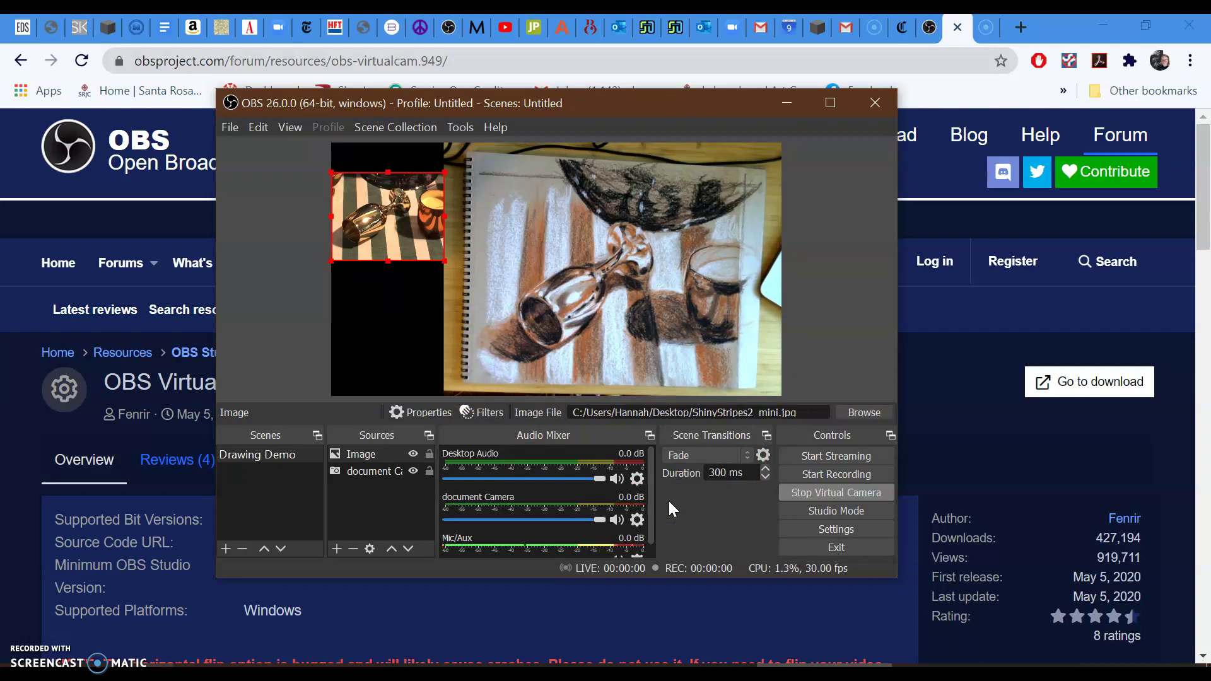
Step: Minimize Chrome and Photoshop and move the OBS window down out of the way
click(811, 155)
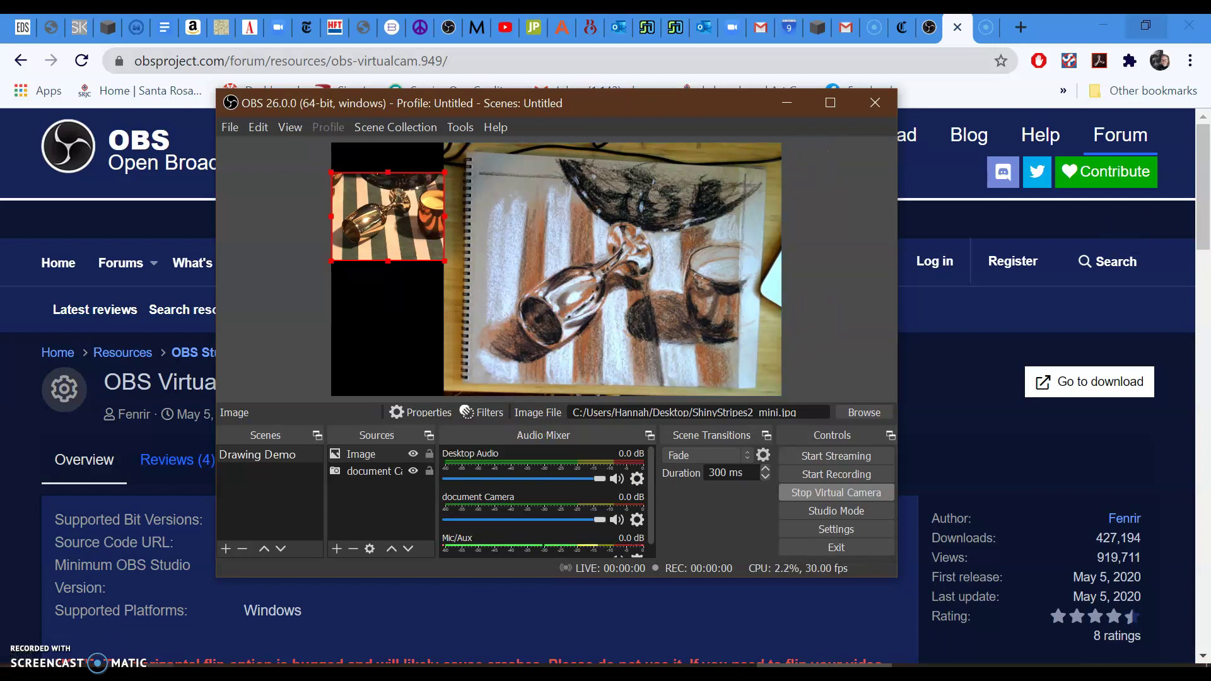
click(1103, 26)
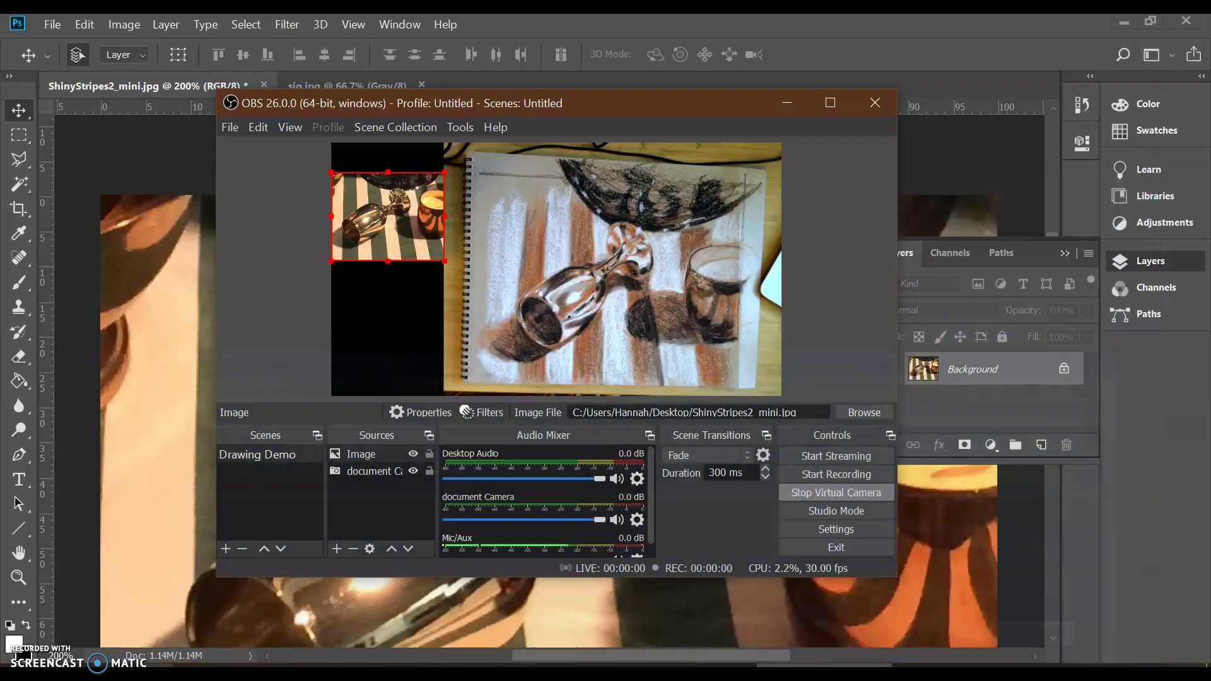
click(1124, 22)
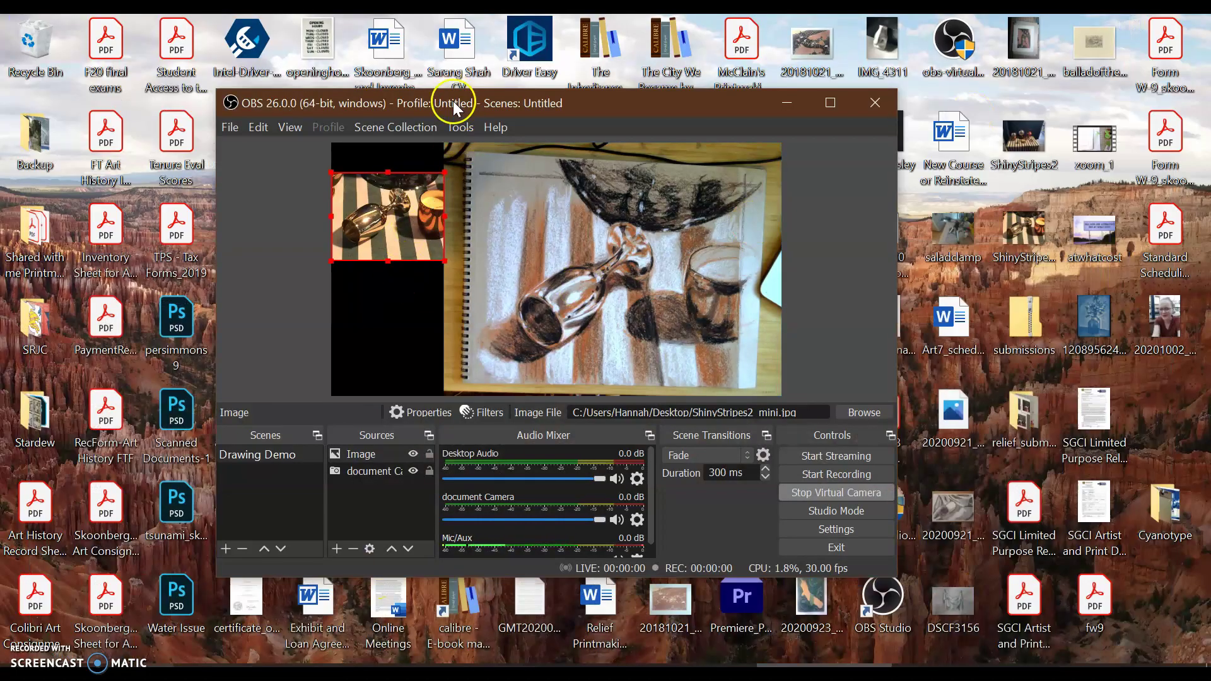
drag(453, 101, 442, 594)
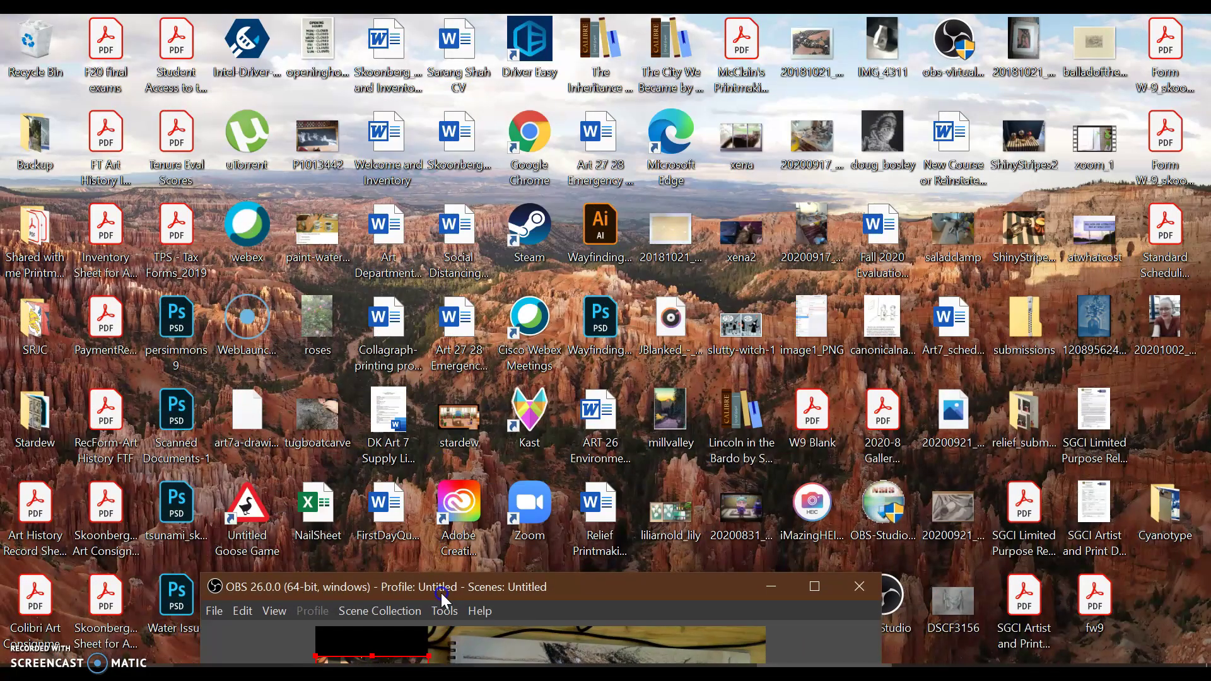
Step: Launch Zoom from the desktop icon and show its Home page beside OBS
double_click(536, 501)
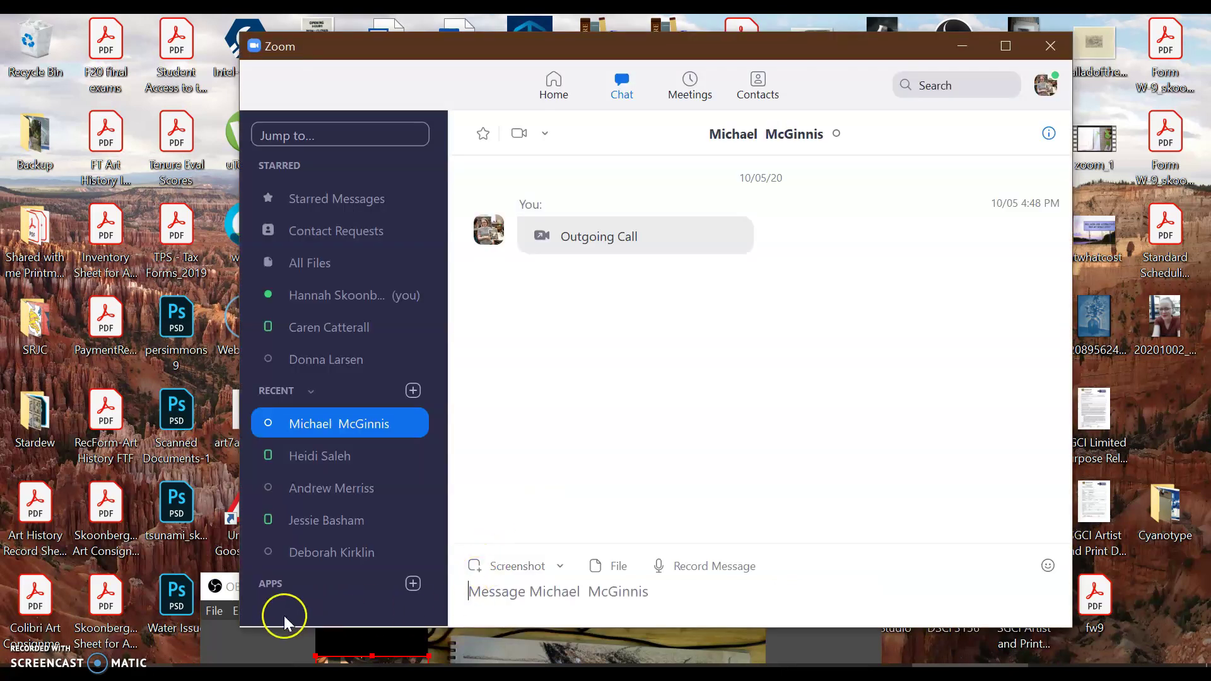
click(809, 649)
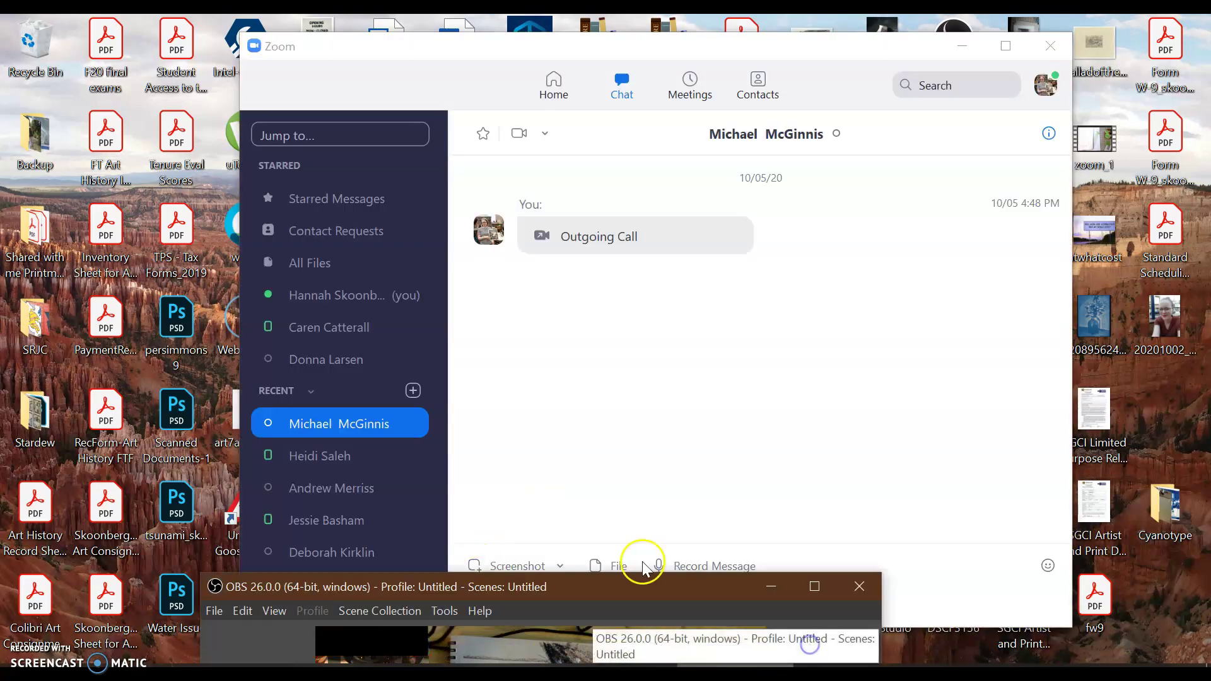
drag(640, 591, 563, 101)
click(871, 333)
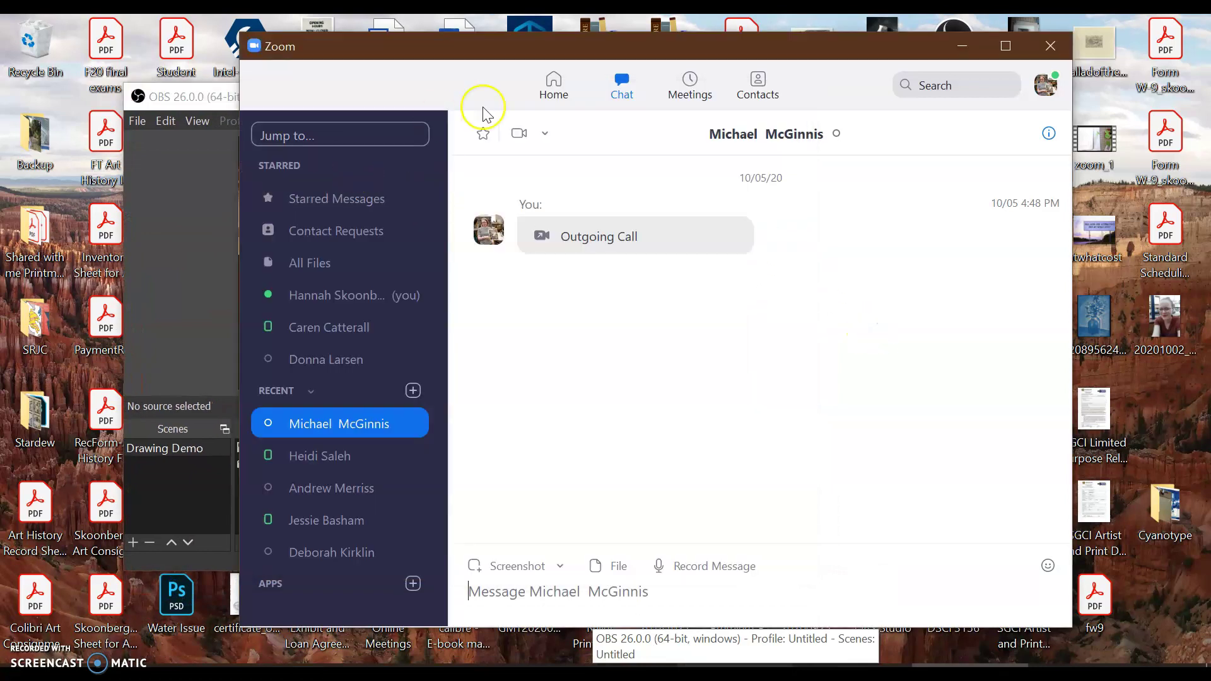
click(554, 87)
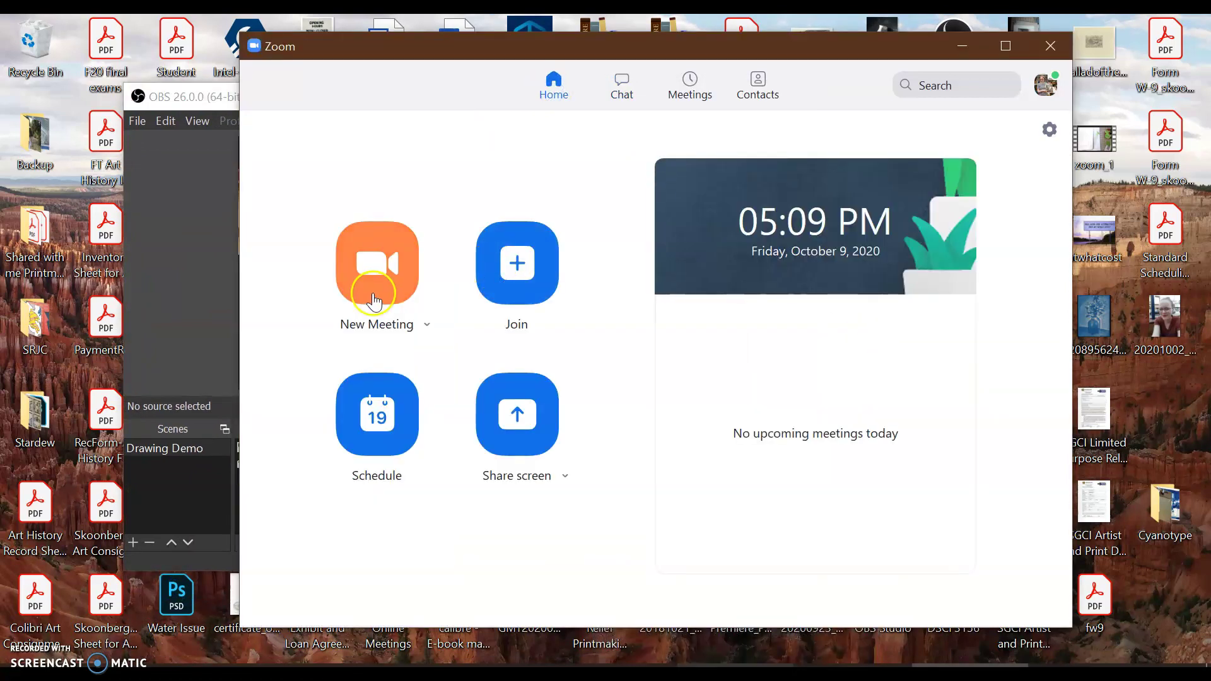
Step: Start a new Zoom meeting, maximize its window, and join with computer audio
click(379, 273)
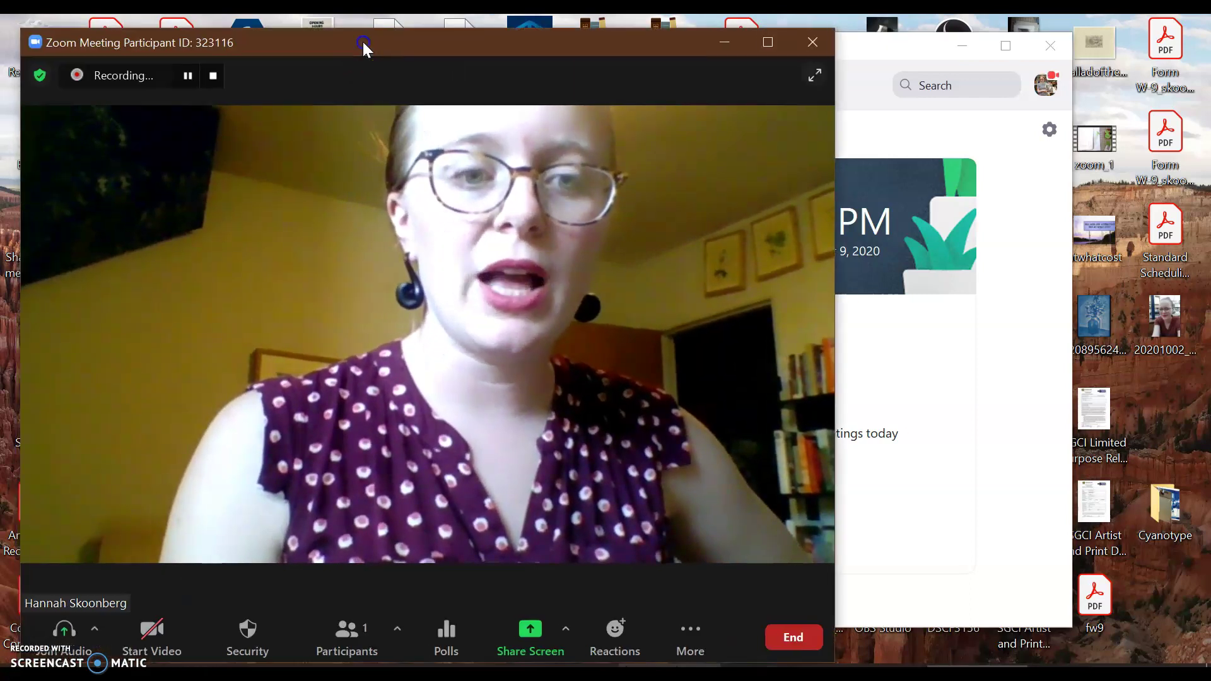
drag(362, 42, 559, 20)
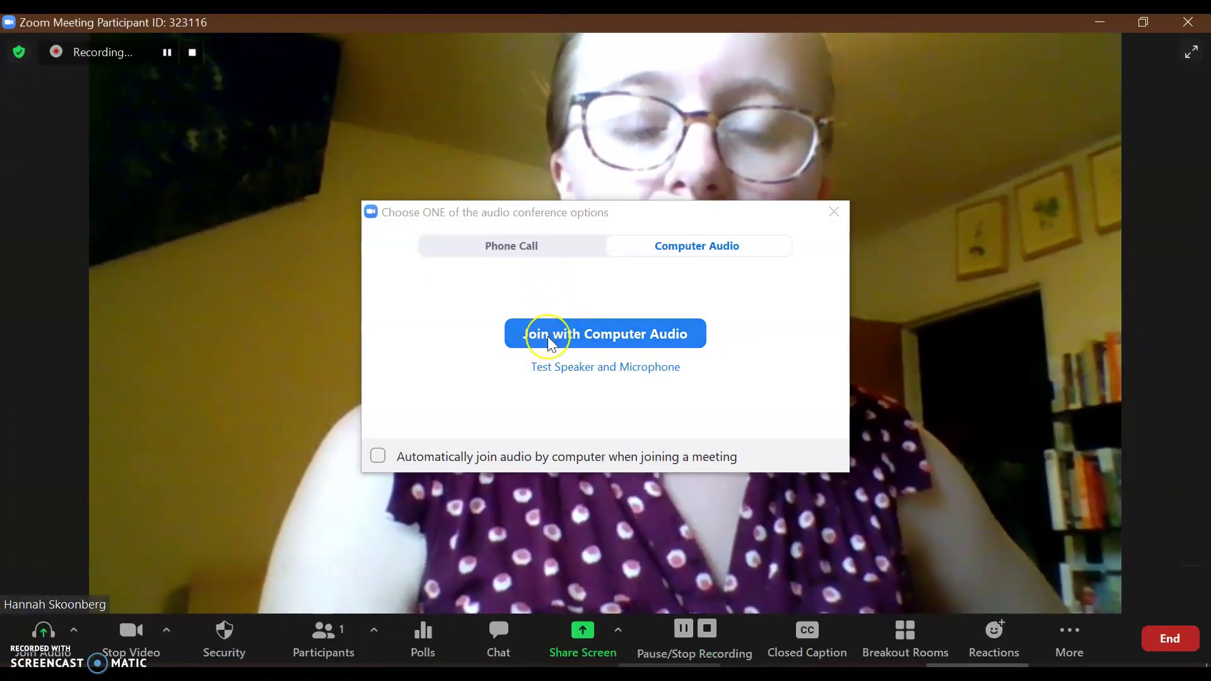
click(547, 336)
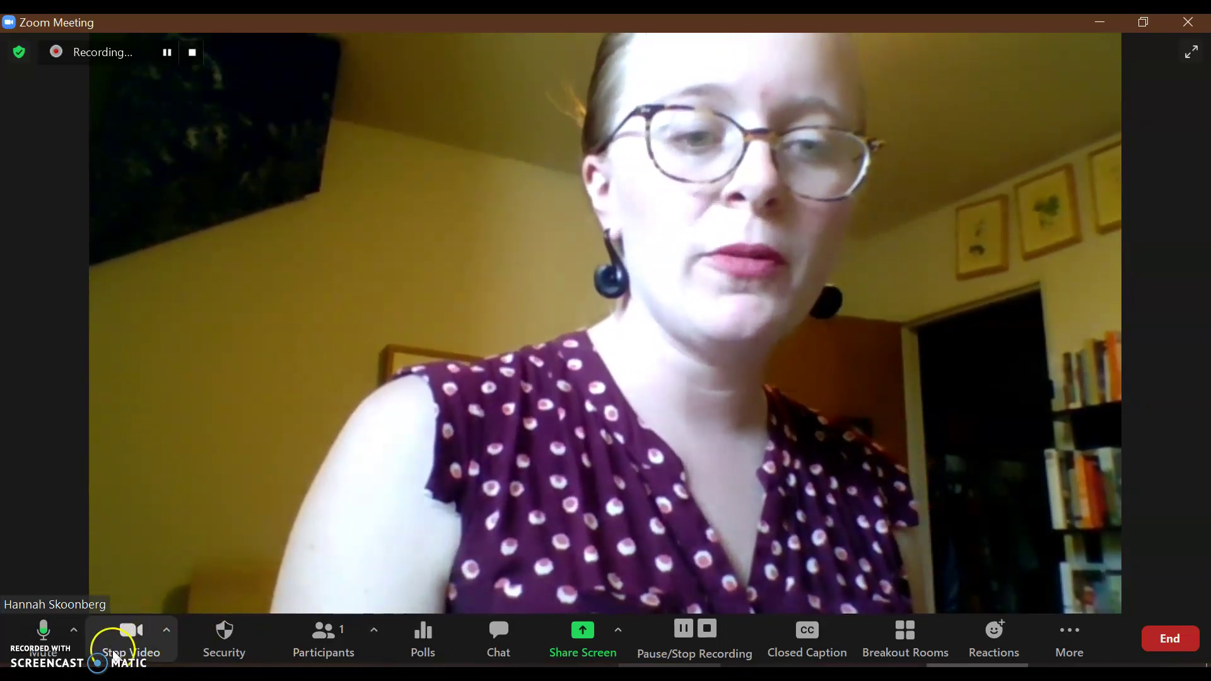
Step: Choose OBS-Camera as the meeting's video source from the camera list
click(166, 633)
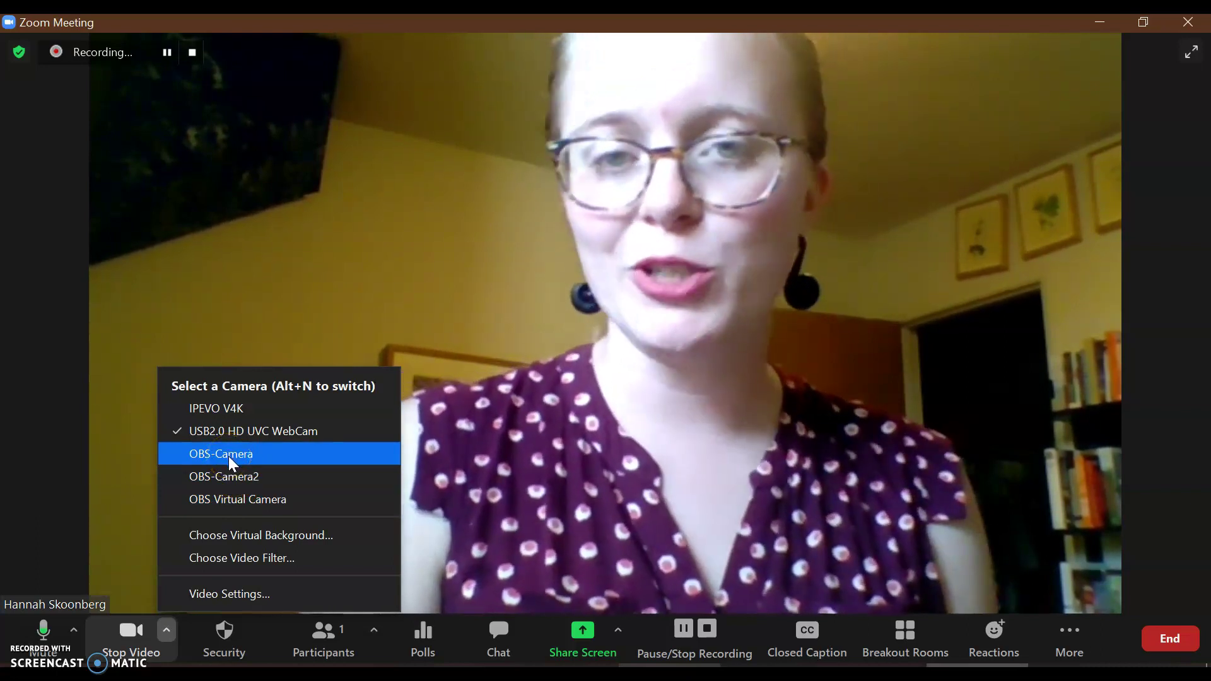
click(243, 445)
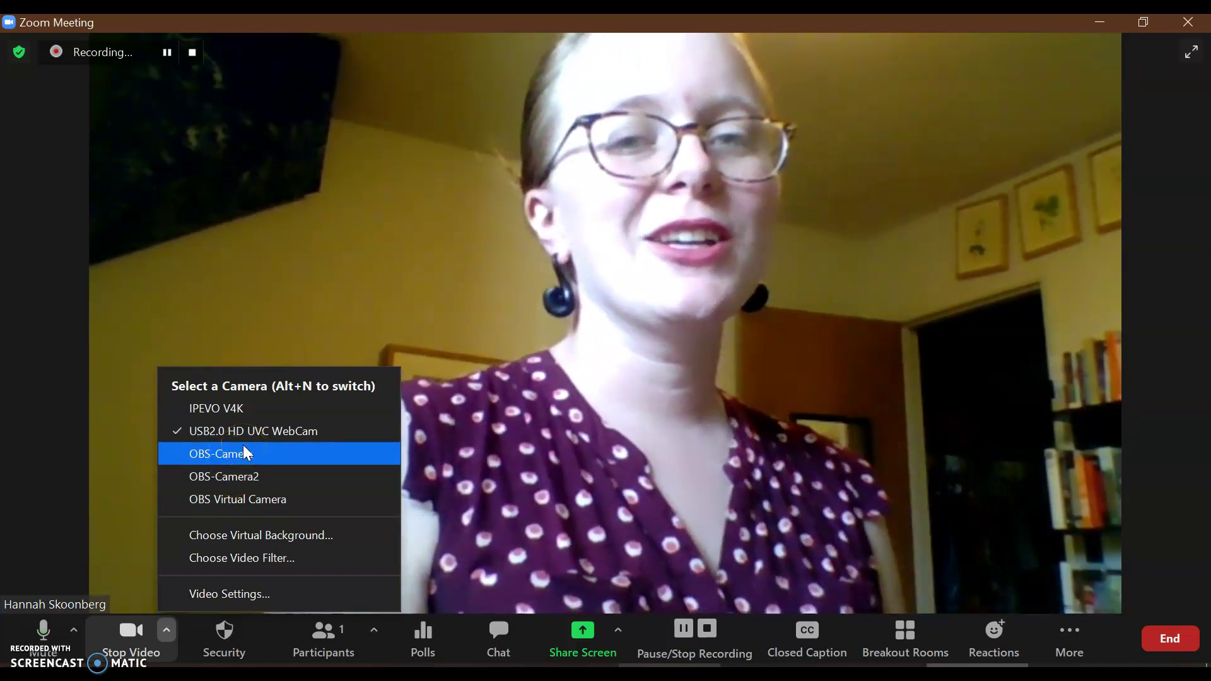
click(219, 463)
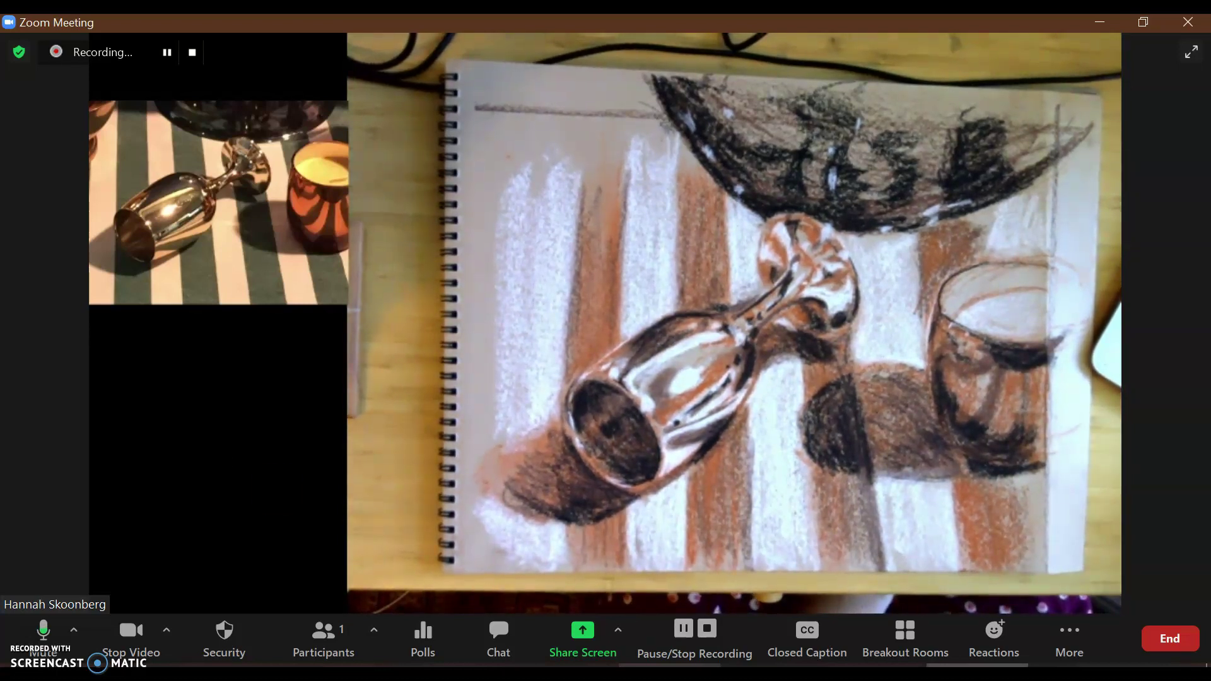
Step: Bring OBS to the front and shrink the document Camera feed slightly
key(alt+Tab)
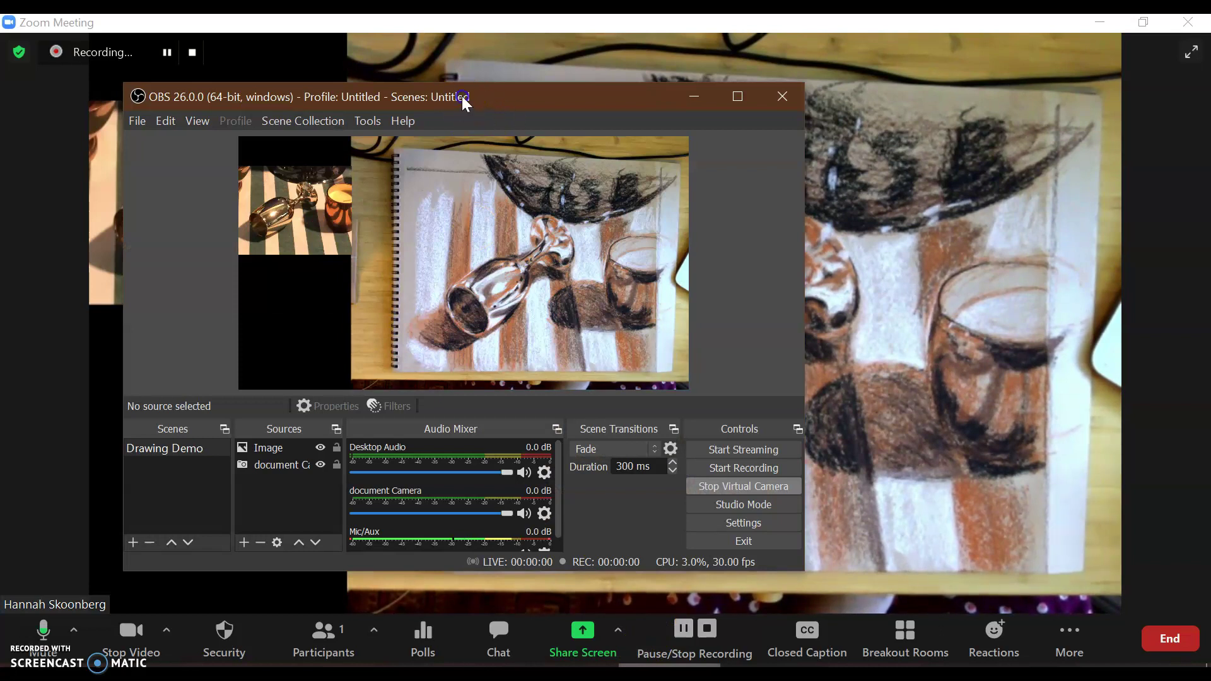
drag(461, 96, 817, 97)
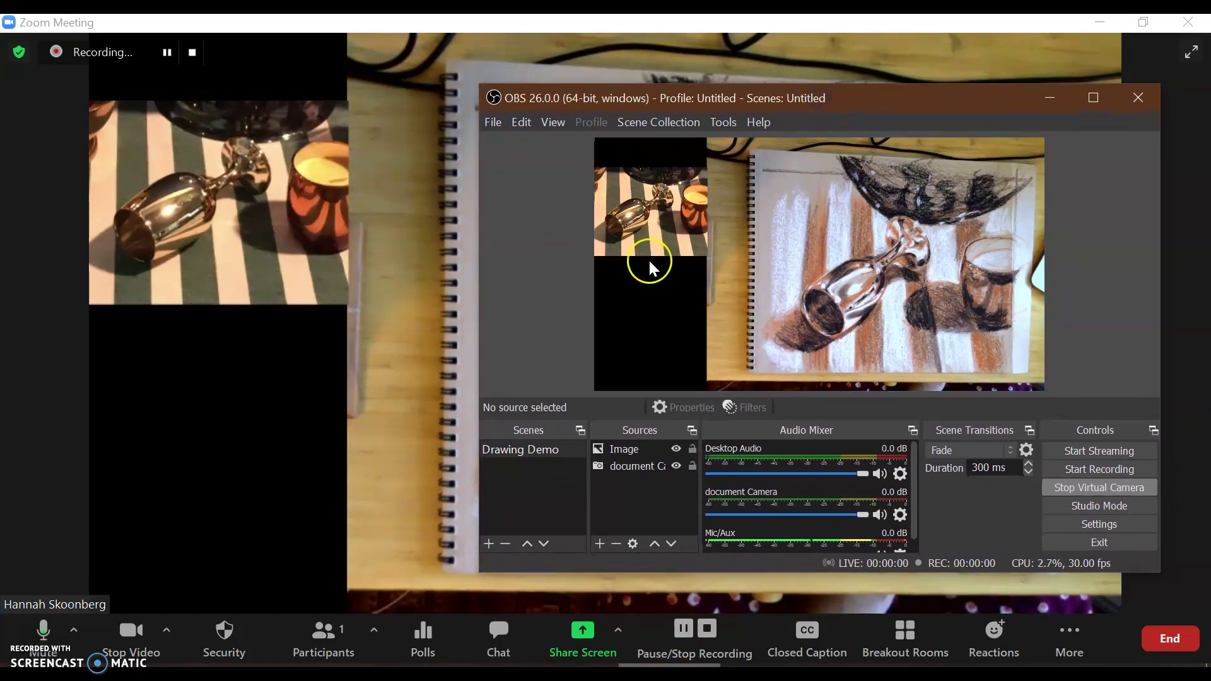
click(733, 300)
drag(705, 393, 749, 359)
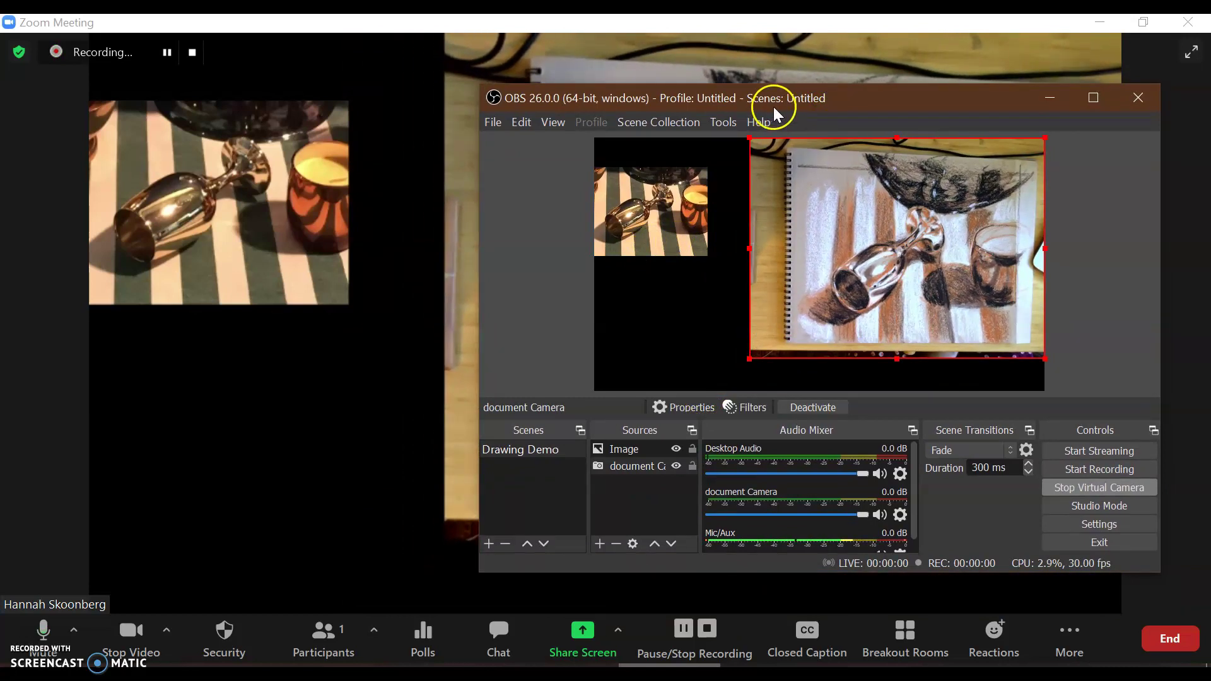
Step: Select the still-life photo and open the Add Source list, closing it without adding anything
drag(774, 101, 687, 182)
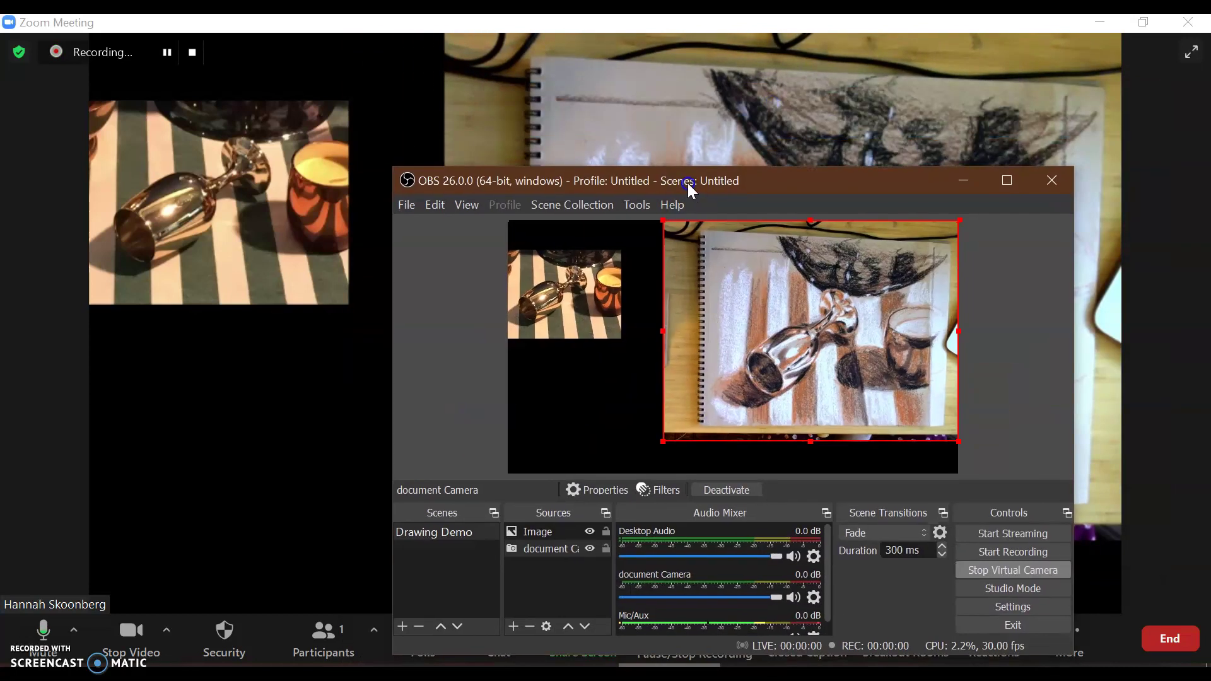
click(593, 283)
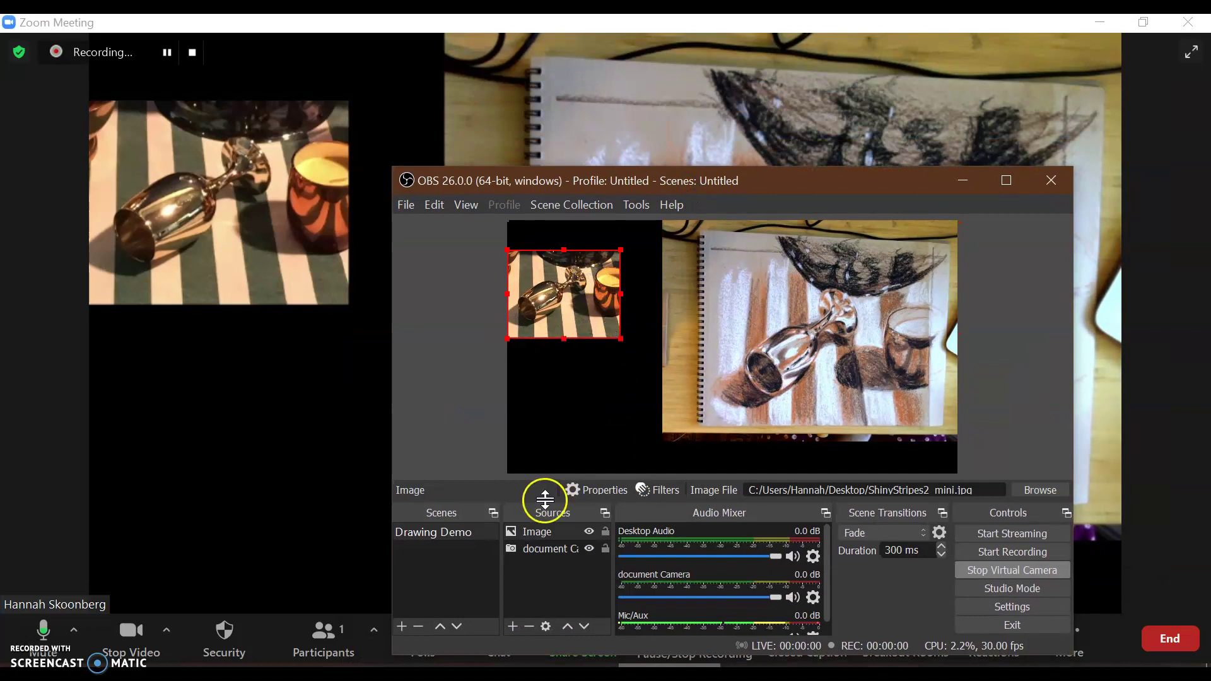
click(515, 626)
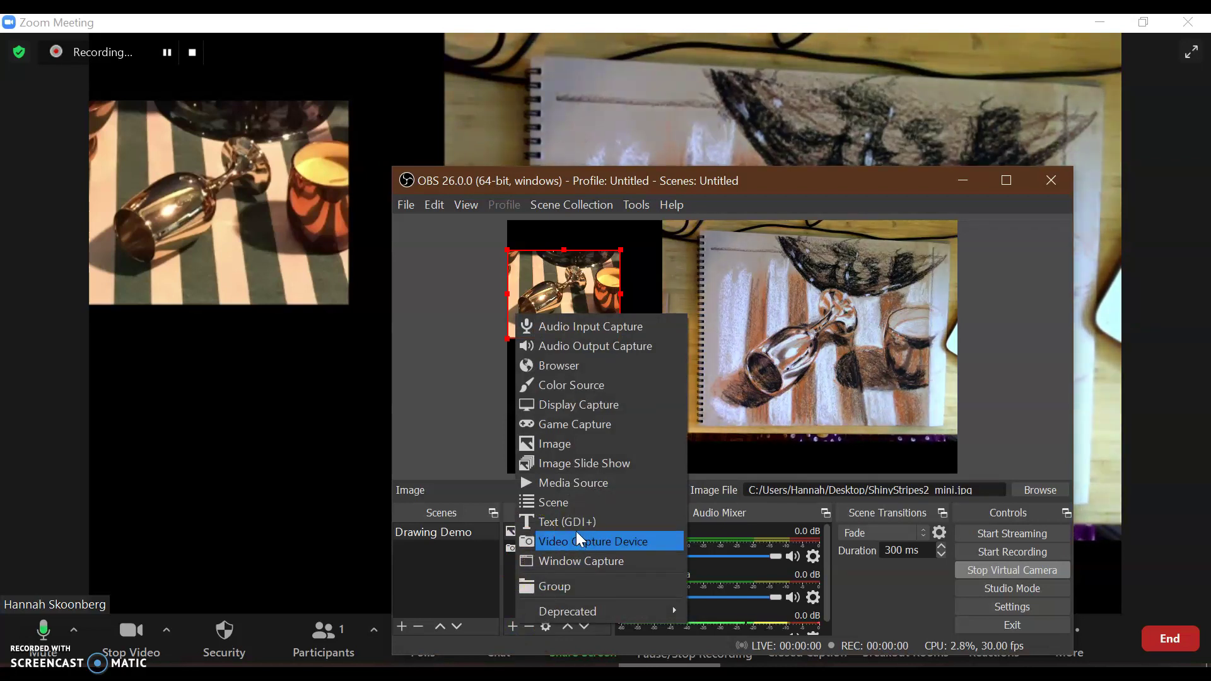
click(435, 471)
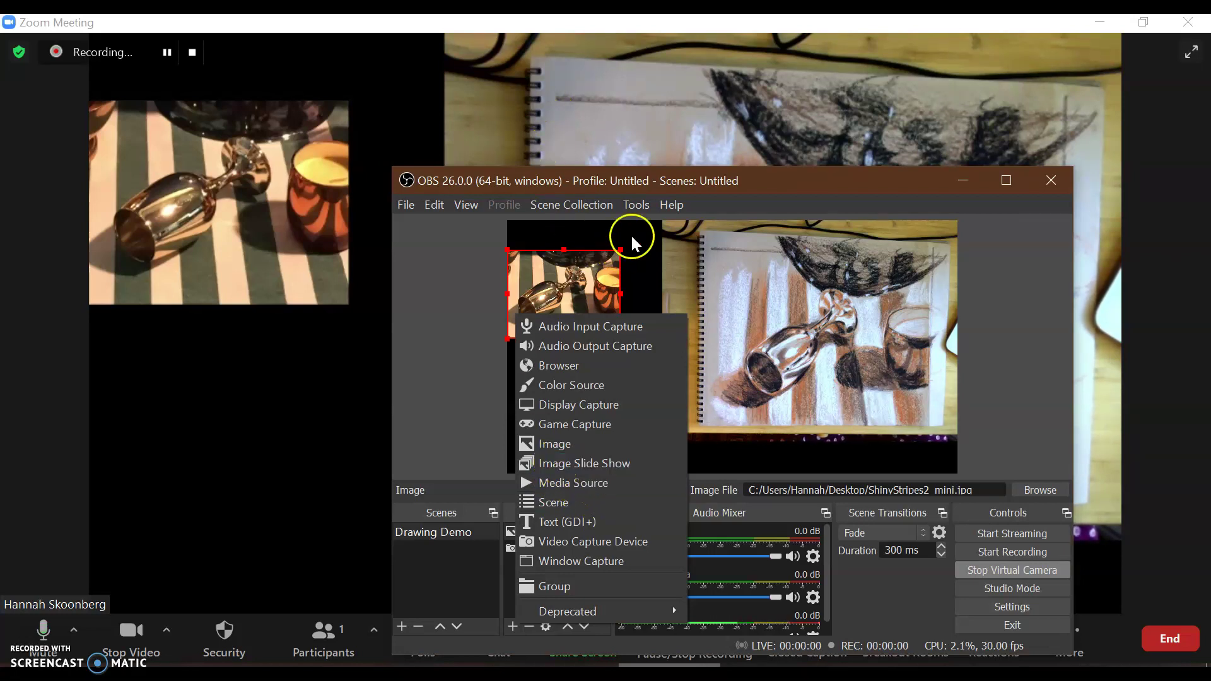
click(617, 159)
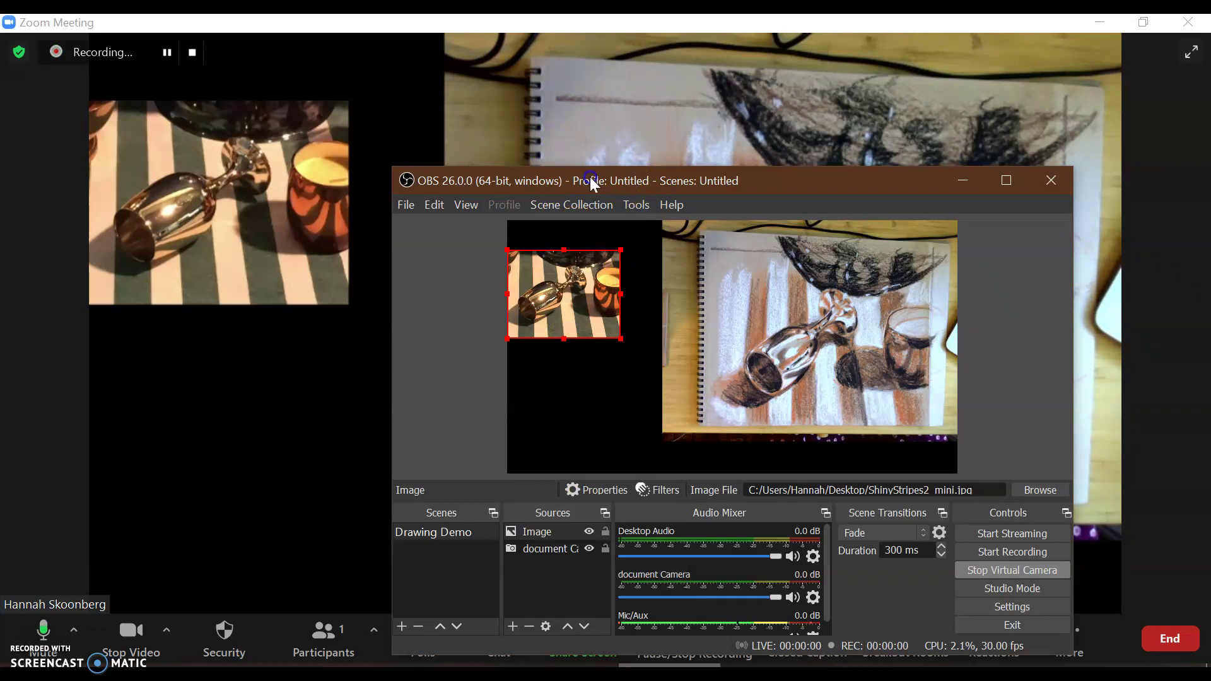
drag(593, 183, 589, 68)
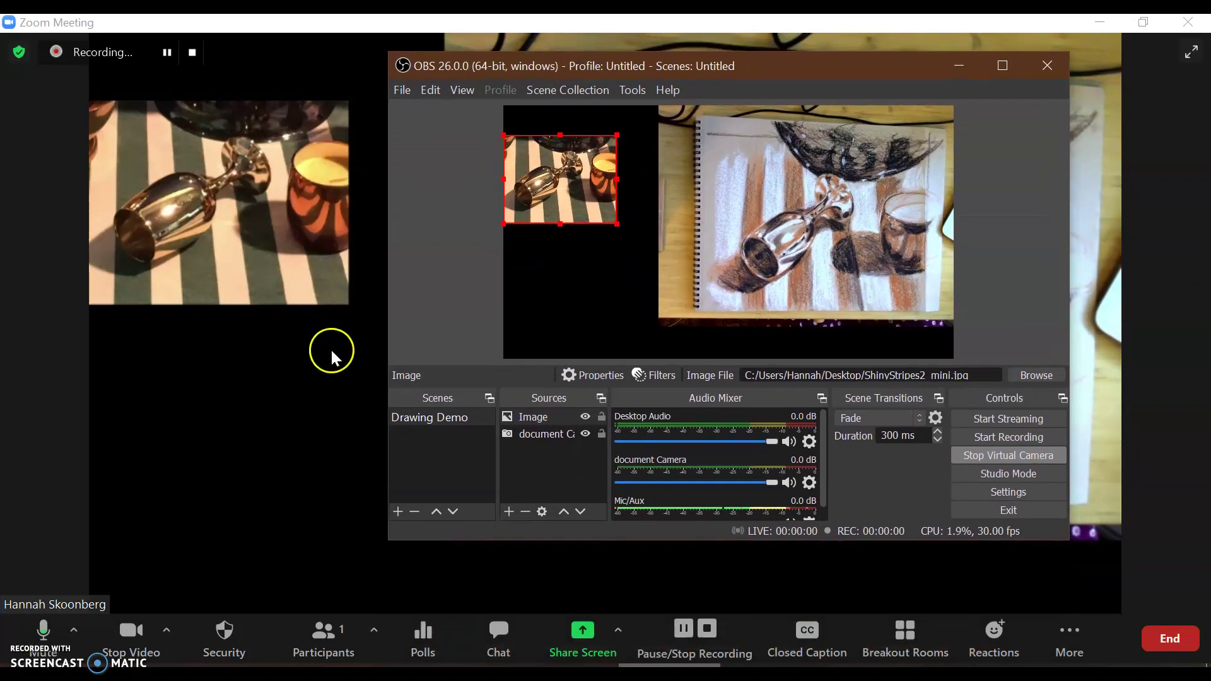
Step: Bring the Zoom meeting forward and switch its video to the USB2.0 HD UVC WebCam
click(644, 29)
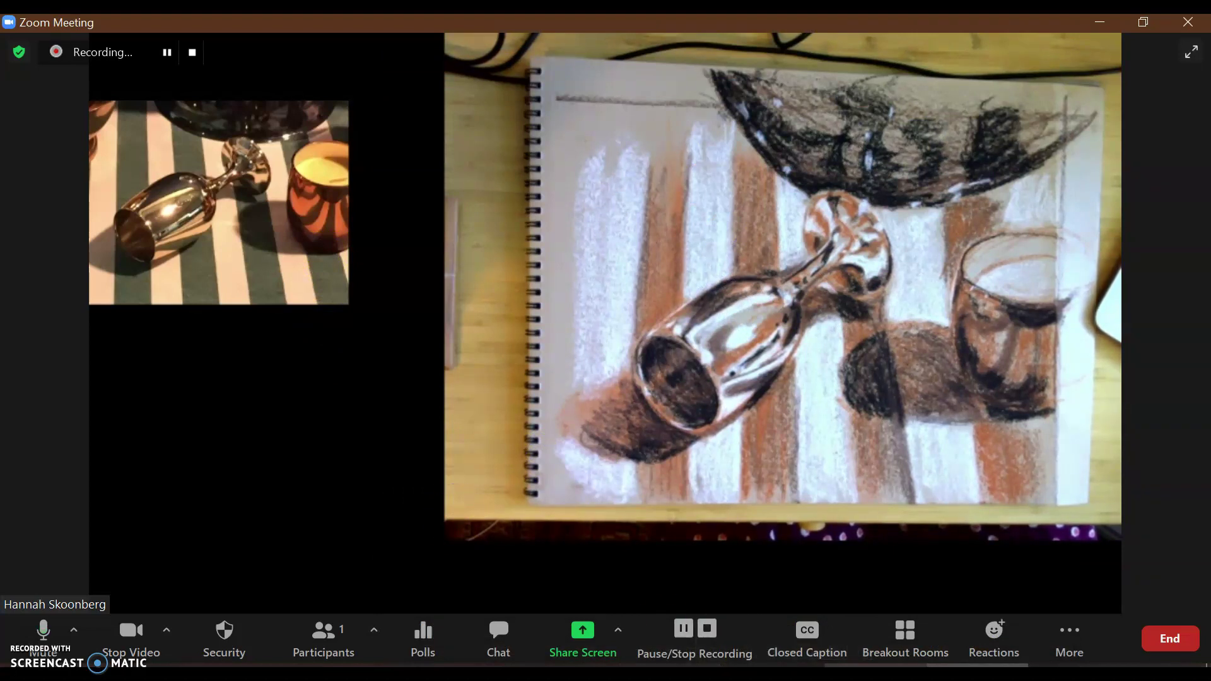
click(165, 629)
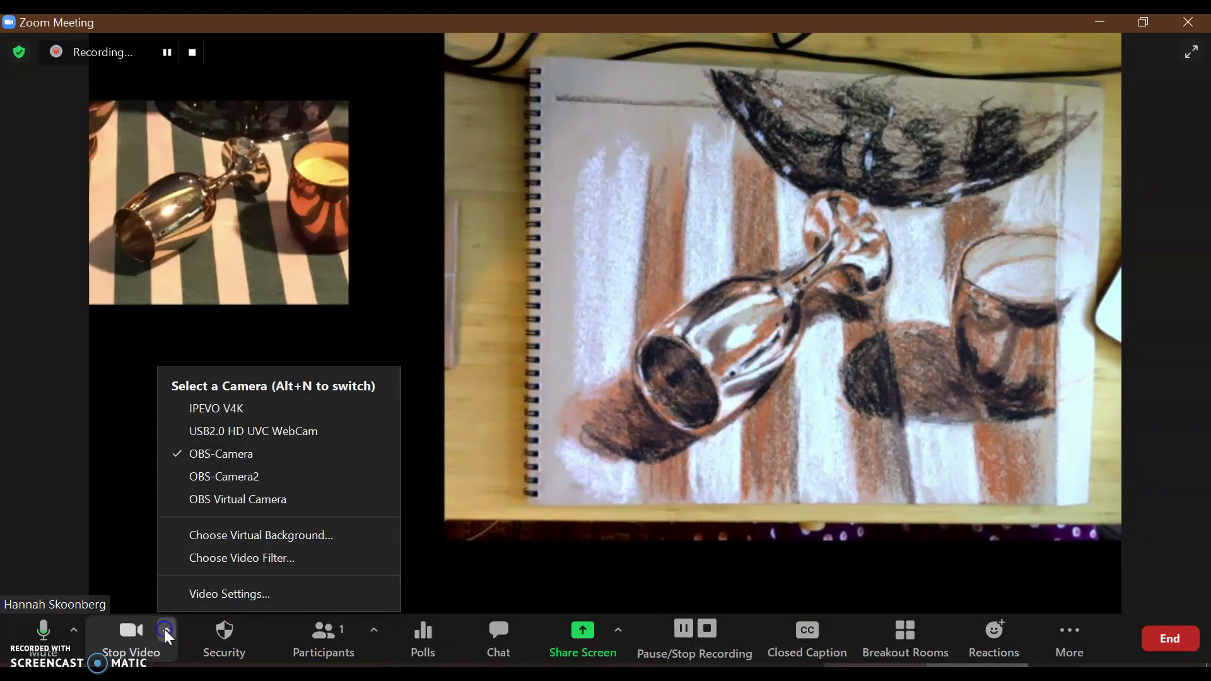
click(207, 433)
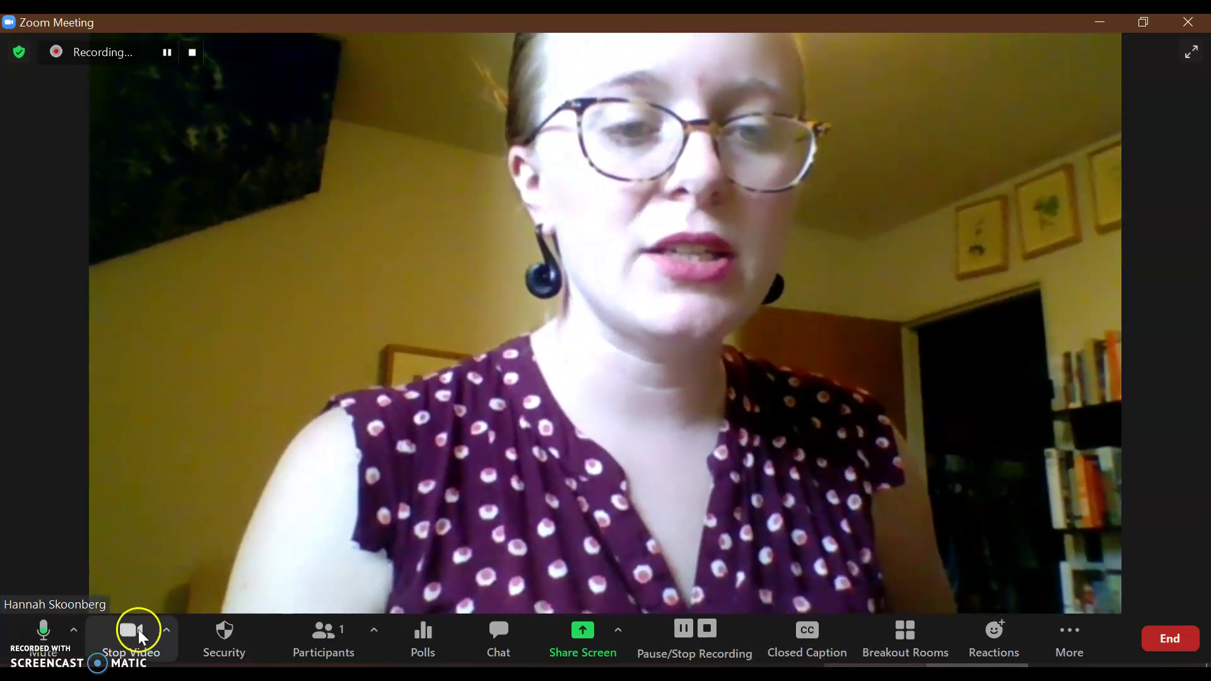
Step: Switch the Zoom meeting video back to the OBS-Camera drawing feed
click(166, 630)
click(239, 463)
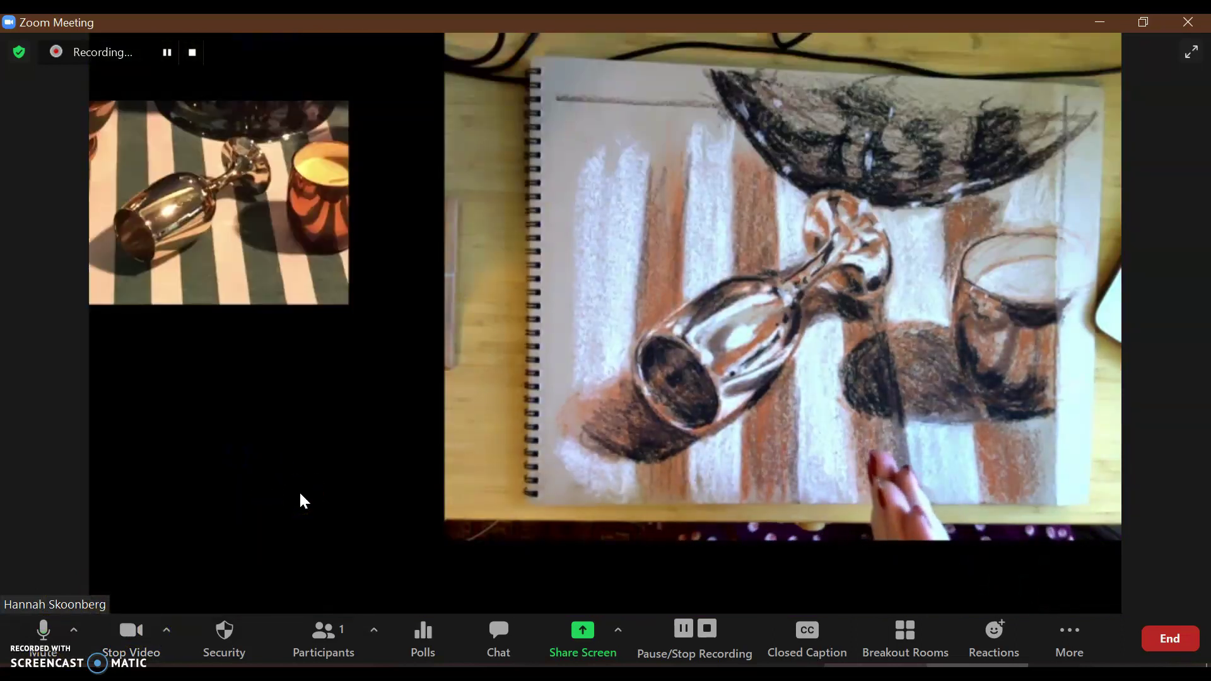
click(523, 602)
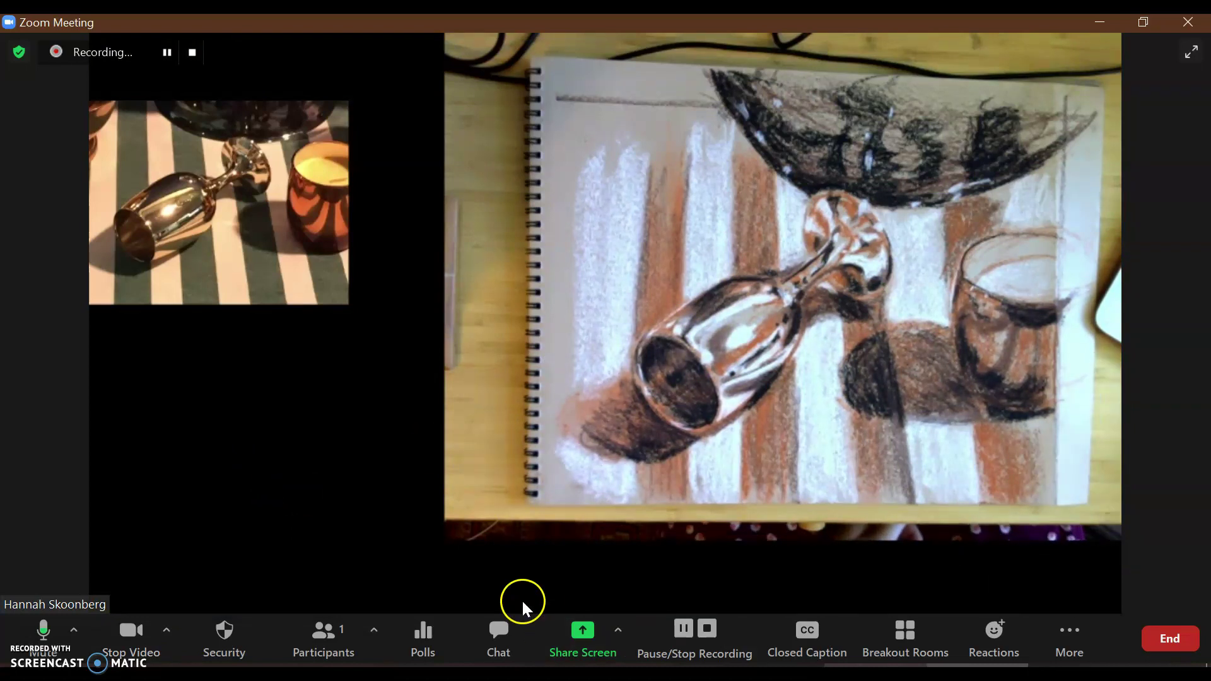